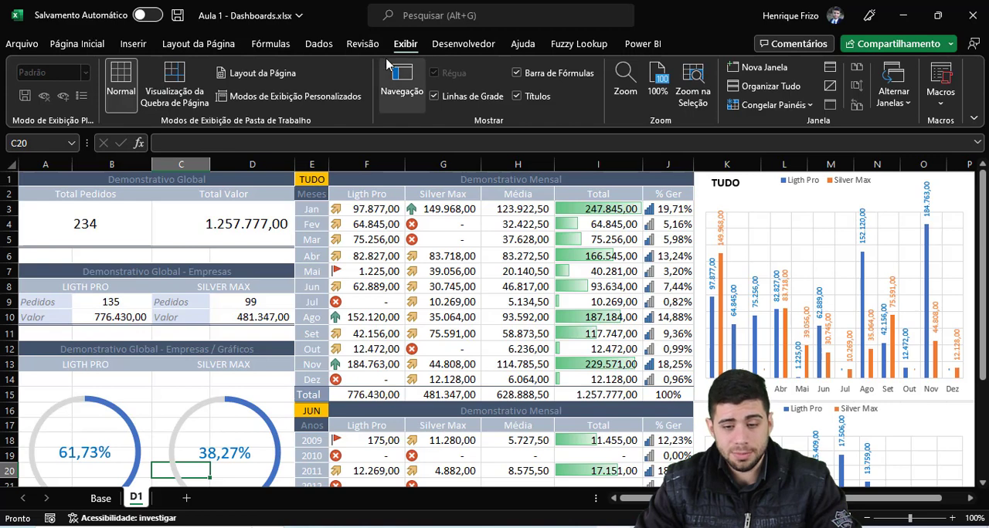
Step: Hide the gridlines, the row and column headings, and the formula bar on the D1 dashboard sheet
{"action": "left_click", "coordinate": [456, 96]}
{"action": "left_click", "coordinate": [517, 96]}
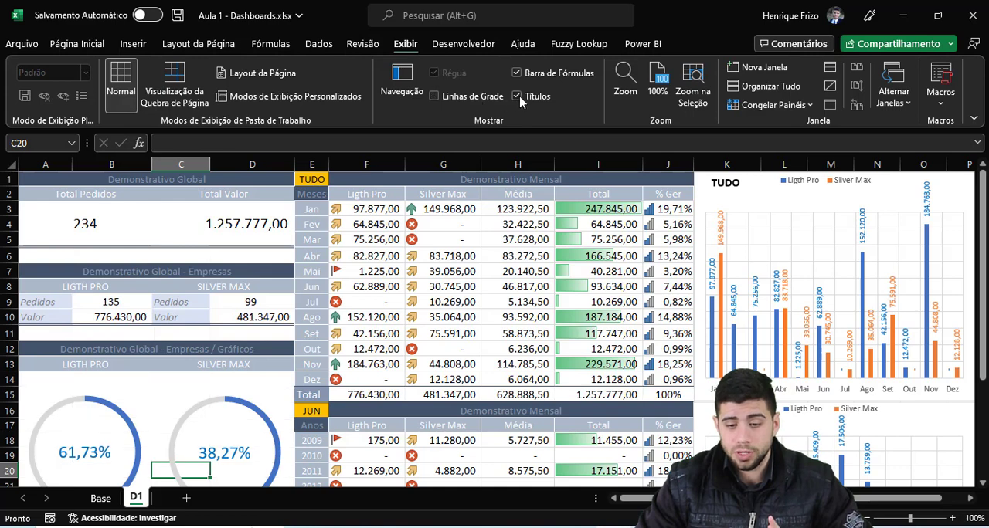
{"action": "left_click", "coordinate": [535, 75]}
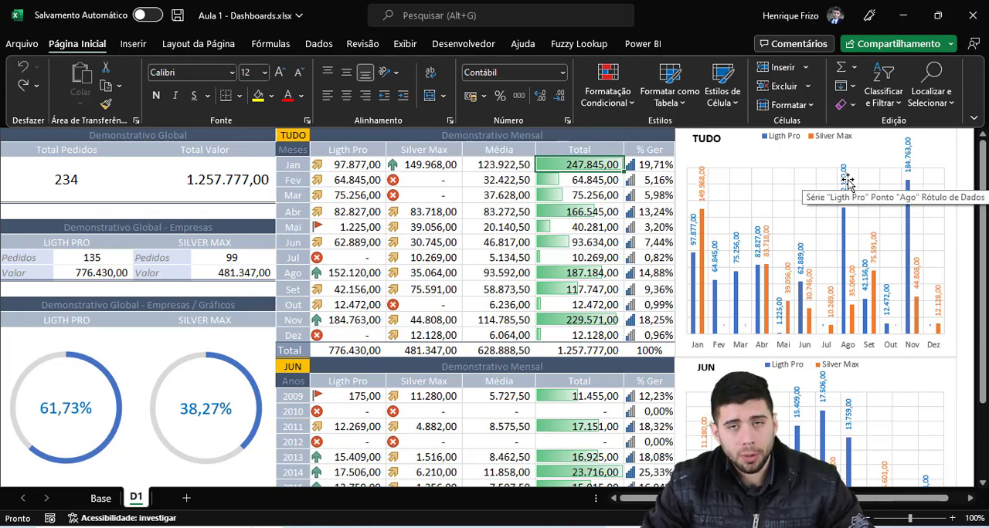
Step: Draw a rounded rectangle about 8.07 cm high and 9.08 cm wide over the monthly table
{"action": "left_click", "coordinate": [133, 44]}
{"action": "left_click", "coordinate": [203, 89]}
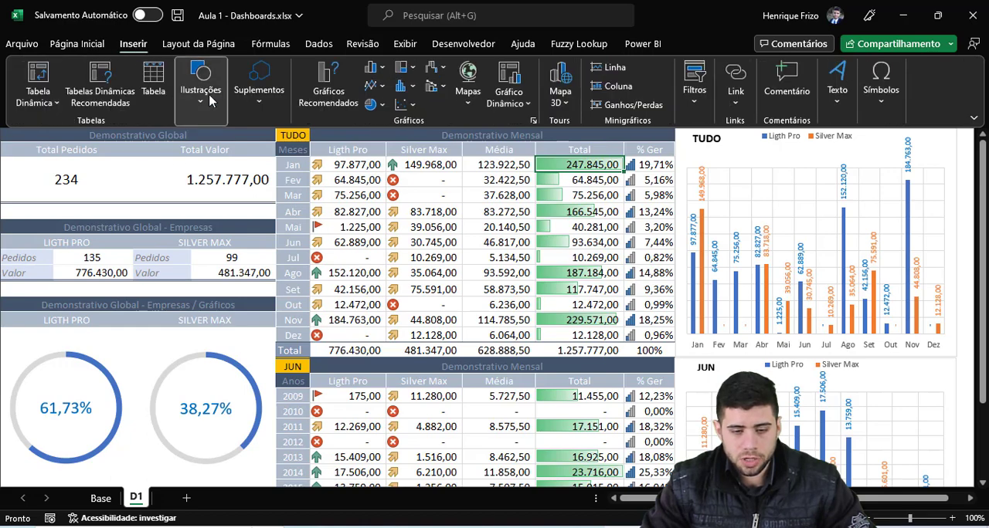
{"action": "left_click", "coordinate": [232, 153]}
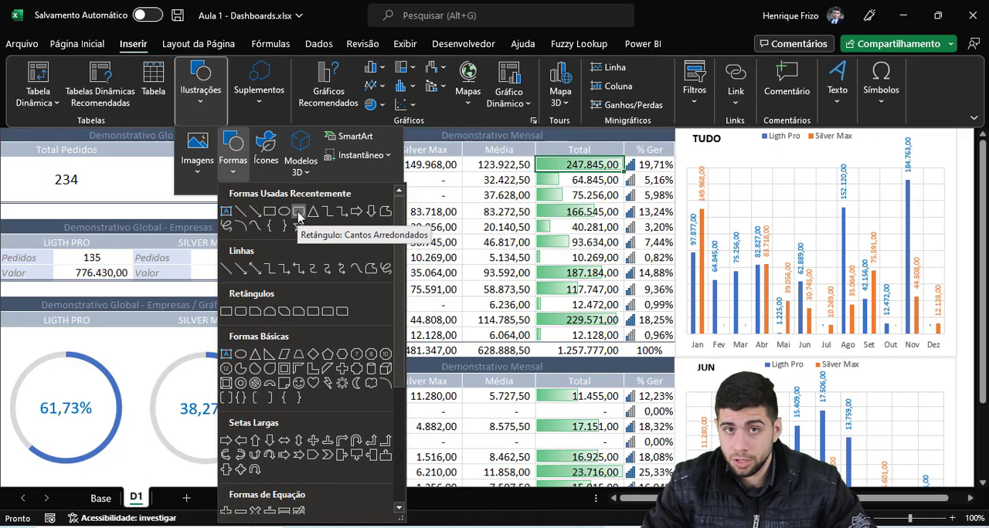
{"action": "left_click", "coordinate": [298, 214]}
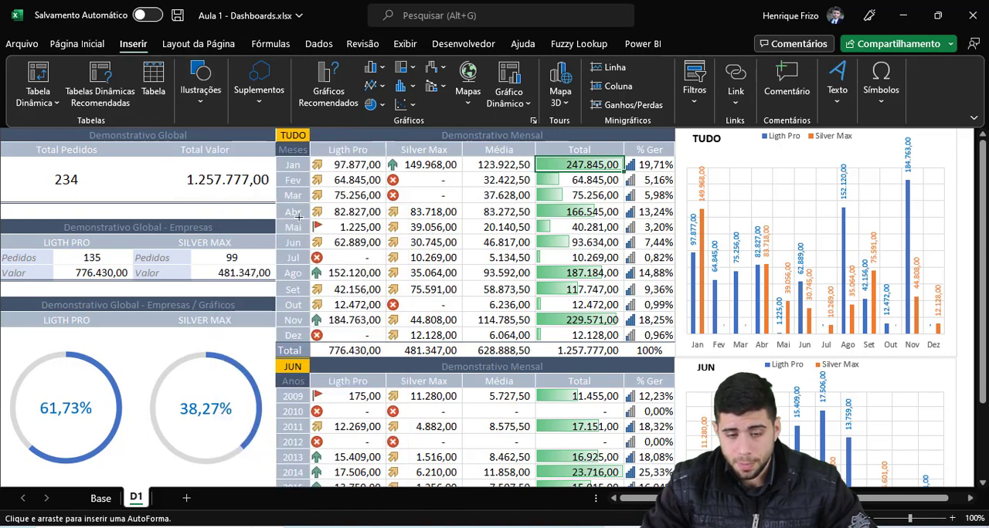
{"action": "left_click", "coordinate": [305, 161]}
{"action": "left_click_drag", "start_coordinate": [375, 231], "coordinate": [553, 382]}
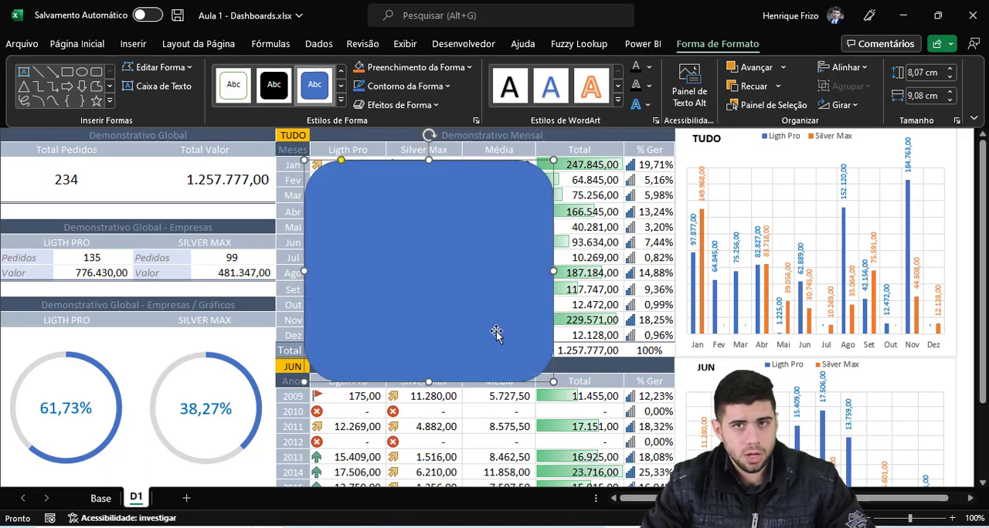
Step: Fill the rounded rectangle with Cinza azulado, Texto 2, Mais Escuro 25% and remove its outline
{"action": "left_click", "coordinate": [402, 72]}
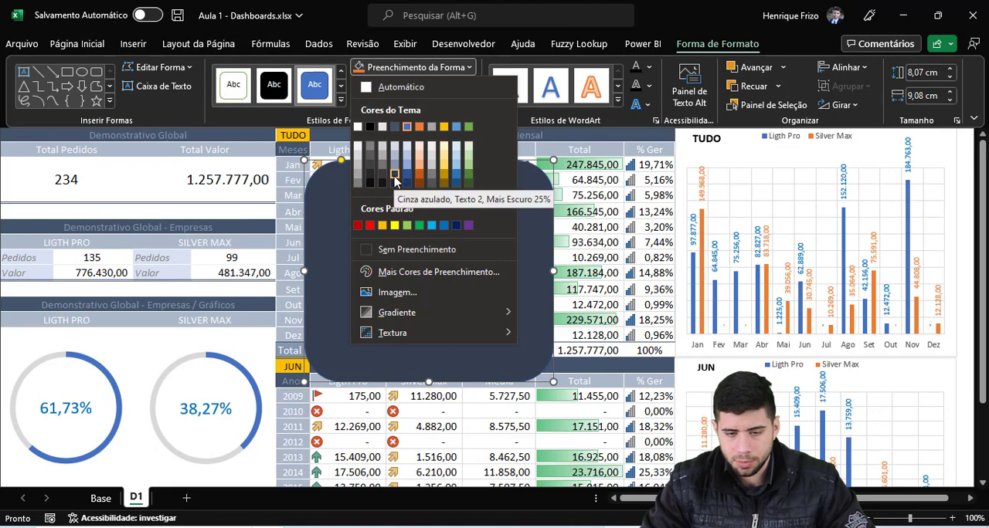
{"action": "left_click", "coordinate": [393, 173]}
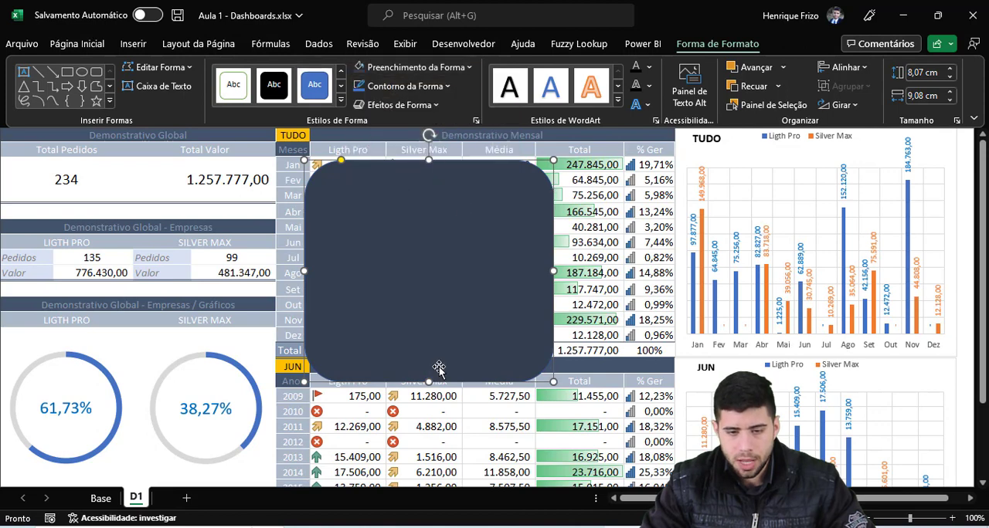
{"action": "left_click", "coordinate": [405, 86]}
{"action": "left_click", "coordinate": [417, 268]}
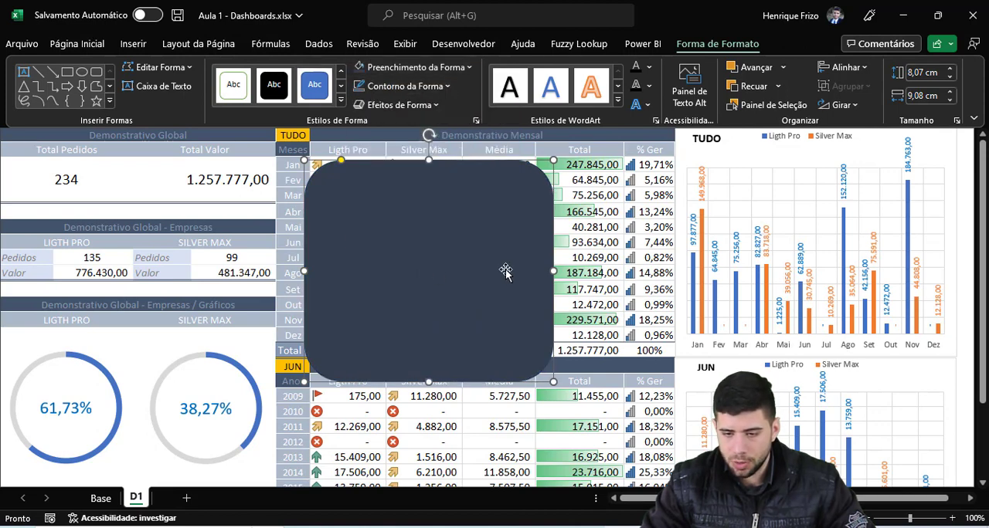
Step: Move the TUDO chart aside, put the rounded rectangle in its former place, and widen it to span the chart area
{"action": "left_click_drag", "start_coordinate": [686, 137], "coordinate": [60, 210]}
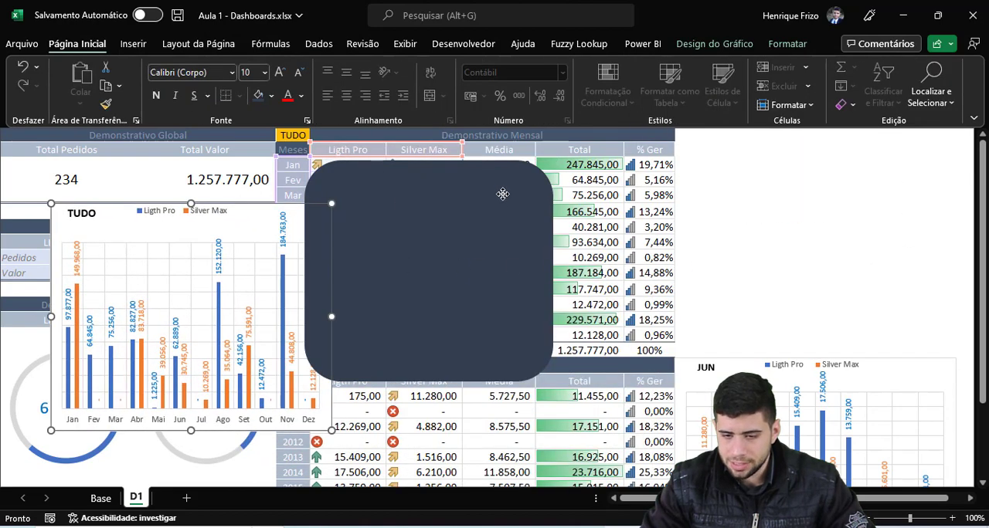
{"action": "left_click_drag", "start_coordinate": [503, 194], "coordinate": [872, 155]}
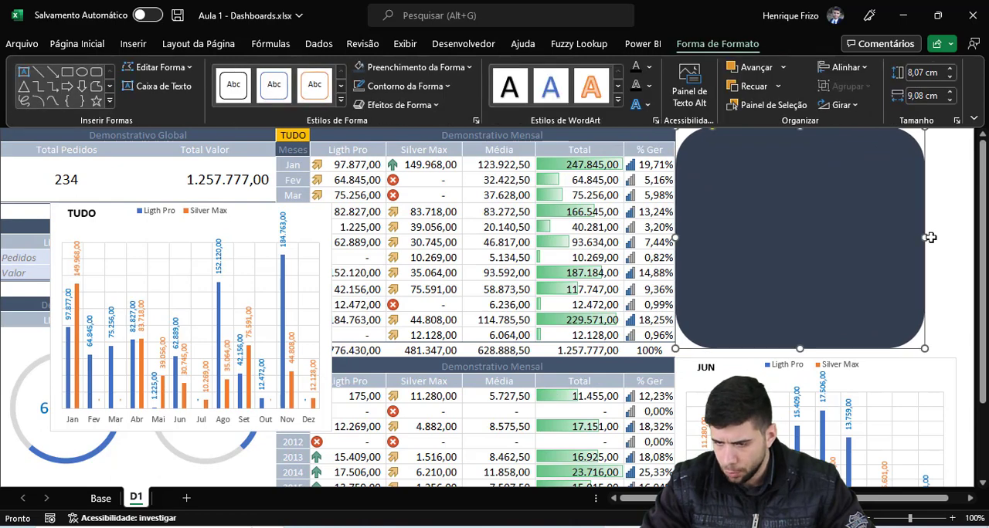
{"action": "left_click_drag", "start_coordinate": [927, 238], "coordinate": [956, 237]}
Step: Bring the TUDO chart to the front and place it over the dark rounded rectangle
{"action": "left_click_drag", "start_coordinate": [119, 210], "coordinate": [605, 171]}
{"action": "right_click", "coordinate": [606, 171]}
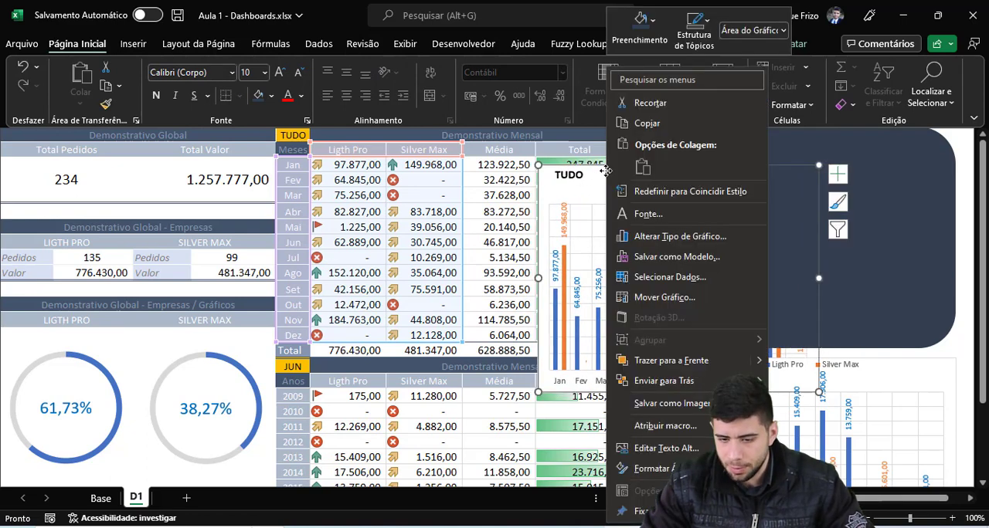
{"action": "left_click", "coordinate": [671, 361]}
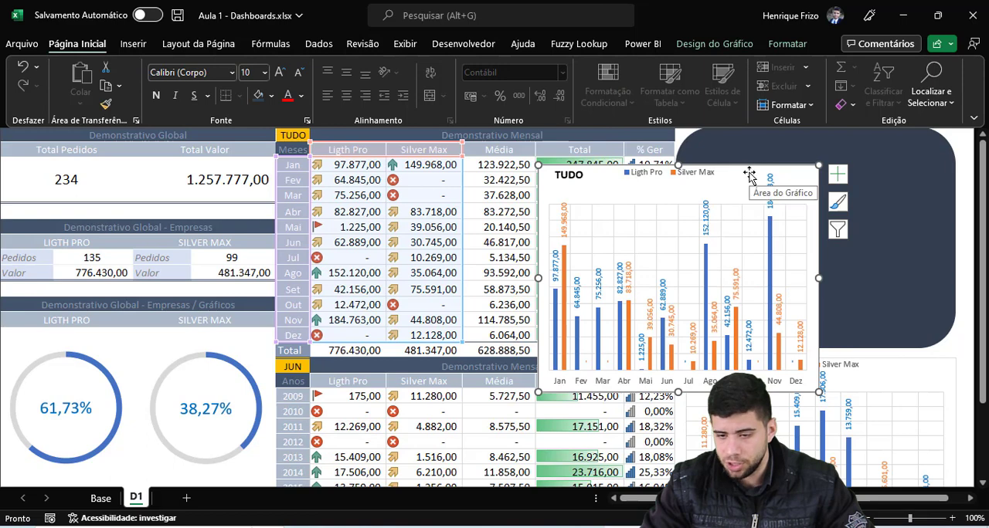
{"action": "left_click_drag", "start_coordinate": [750, 175], "coordinate": [883, 141]}
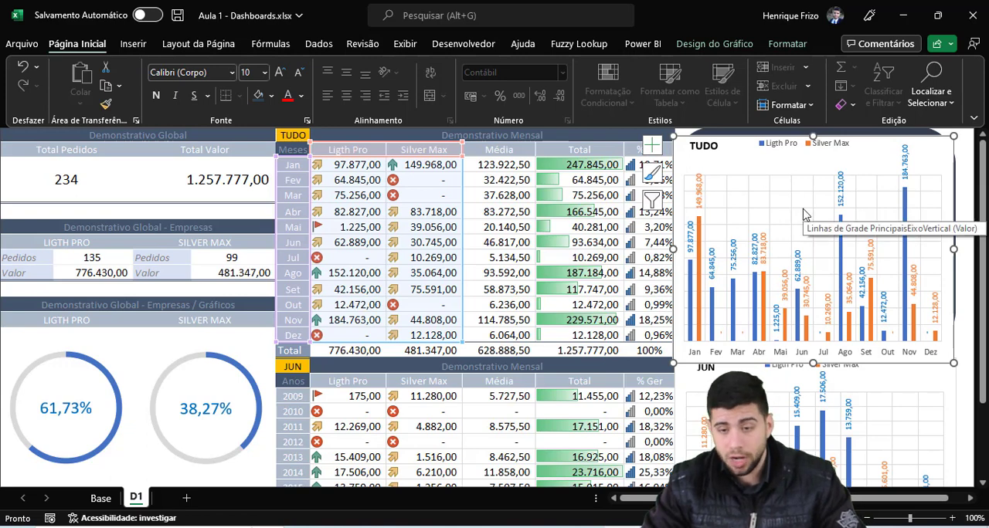
Step: Remove the TUDO chart's fill and outline, and fit it inside the rounded rectangle at about 7.74 by 9.82 cm
{"action": "left_click", "coordinate": [788, 46]}
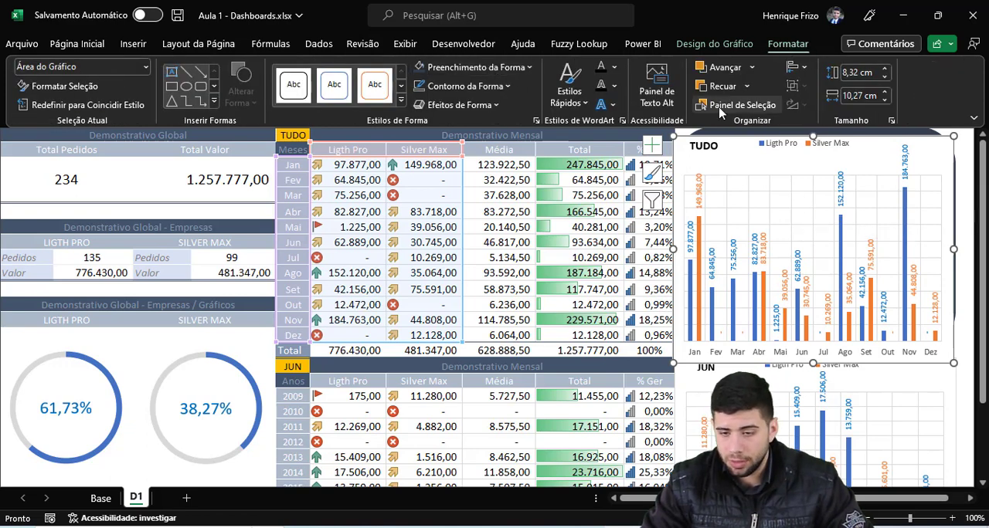
{"action": "left_click", "coordinate": [463, 68]}
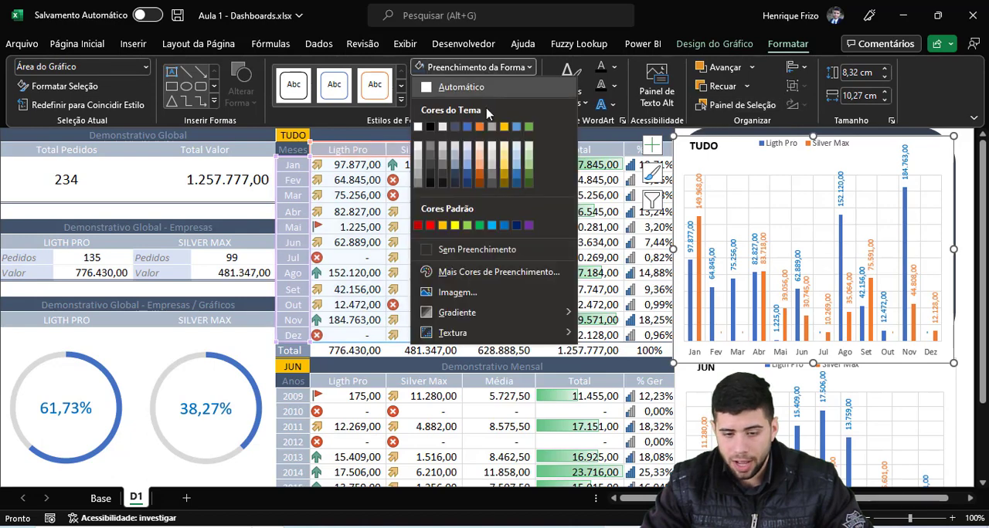
{"action": "left_click", "coordinate": [451, 251]}
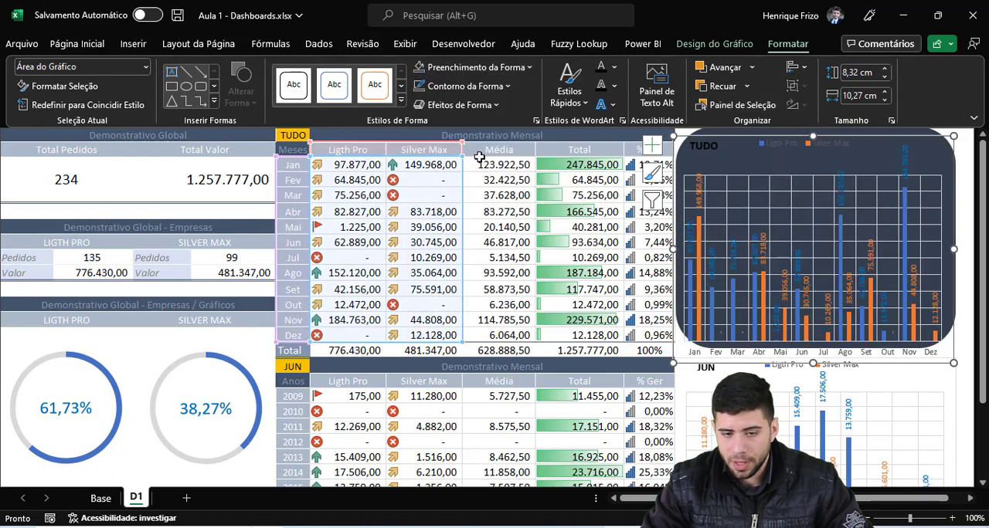
{"action": "left_click", "coordinate": [457, 90]}
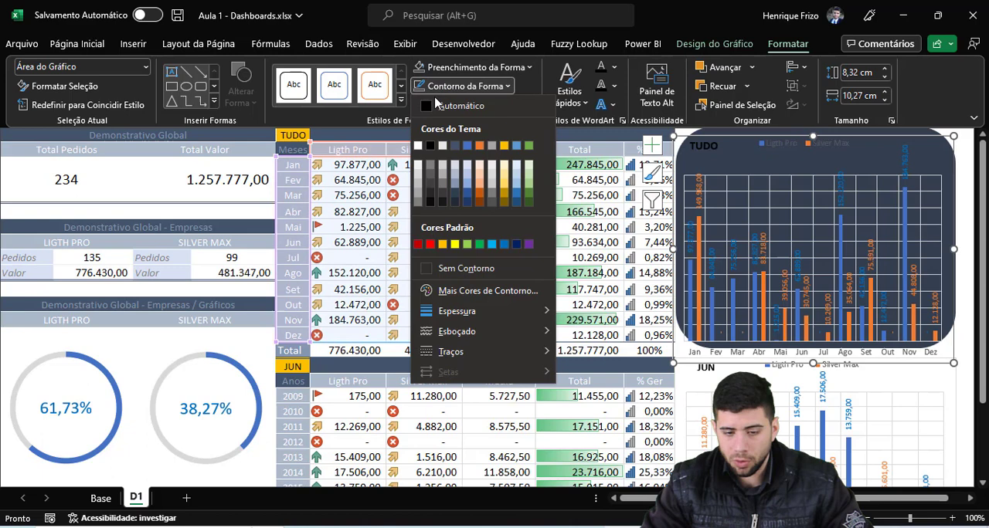
{"action": "left_click", "coordinate": [450, 268]}
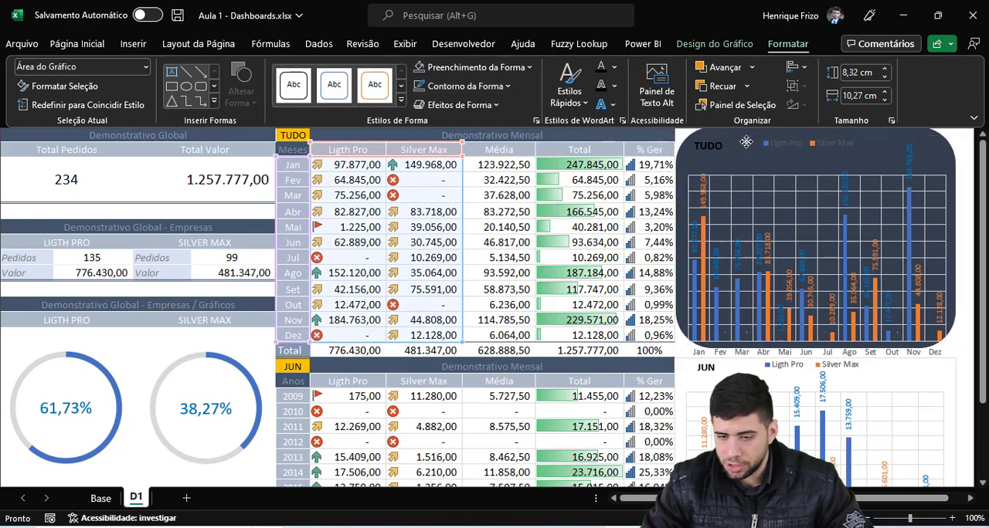
{"action": "left_click_drag", "start_coordinate": [730, 142], "coordinate": [744, 139]}
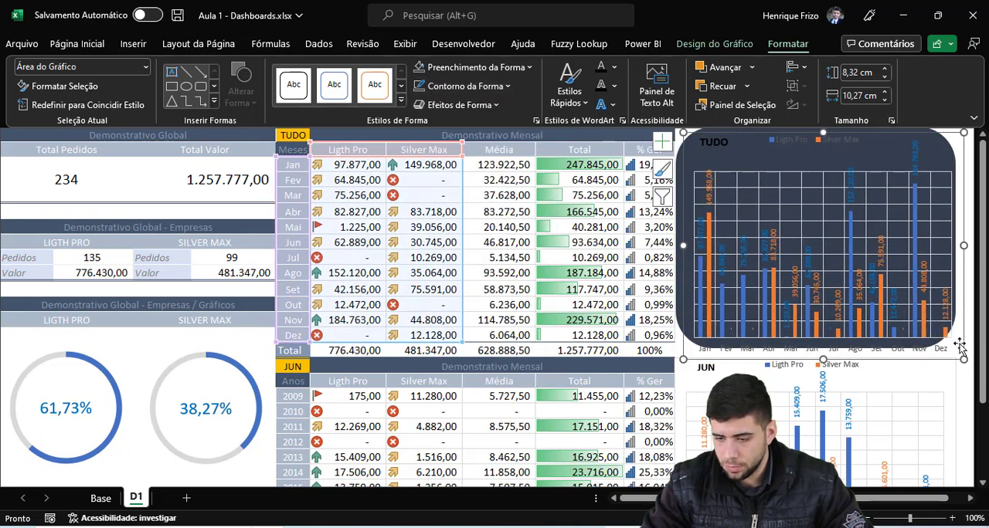
{"action": "left_click_drag", "start_coordinate": [964, 359], "coordinate": [951, 344]}
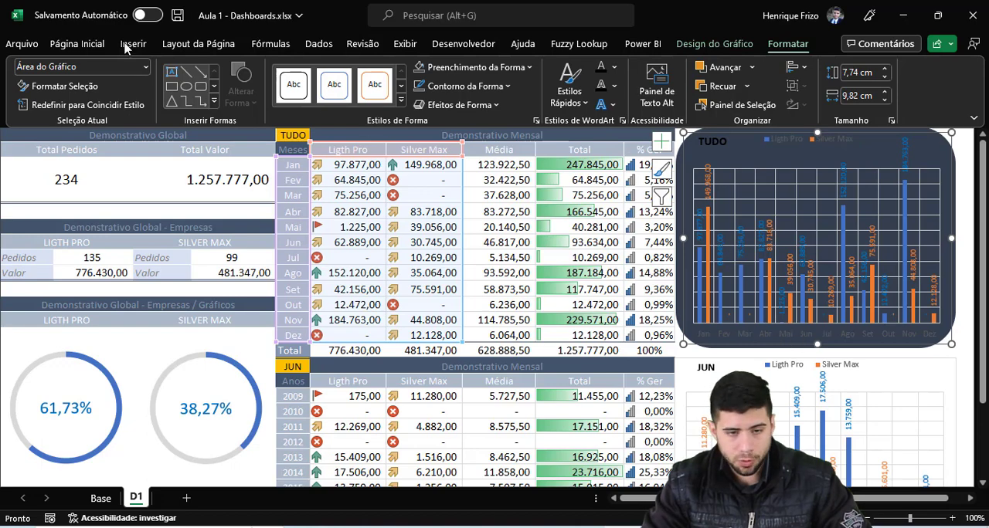
Step: Change all text in the TUDO chart, including the TUDO title box, to white
{"action": "left_click", "coordinate": [70, 43]}
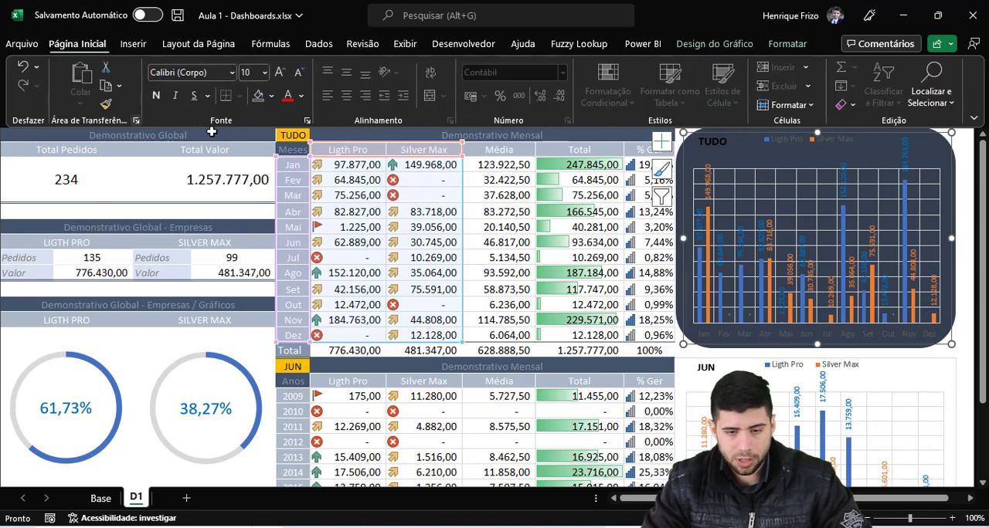
{"action": "left_click", "coordinate": [301, 95]}
{"action": "left_click", "coordinate": [286, 156]}
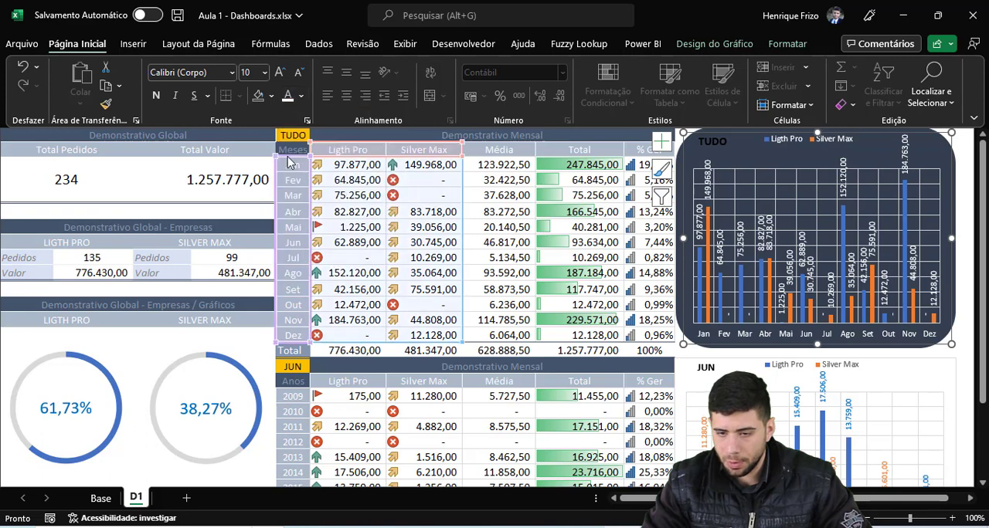
{"action": "left_click", "coordinate": [712, 141]}
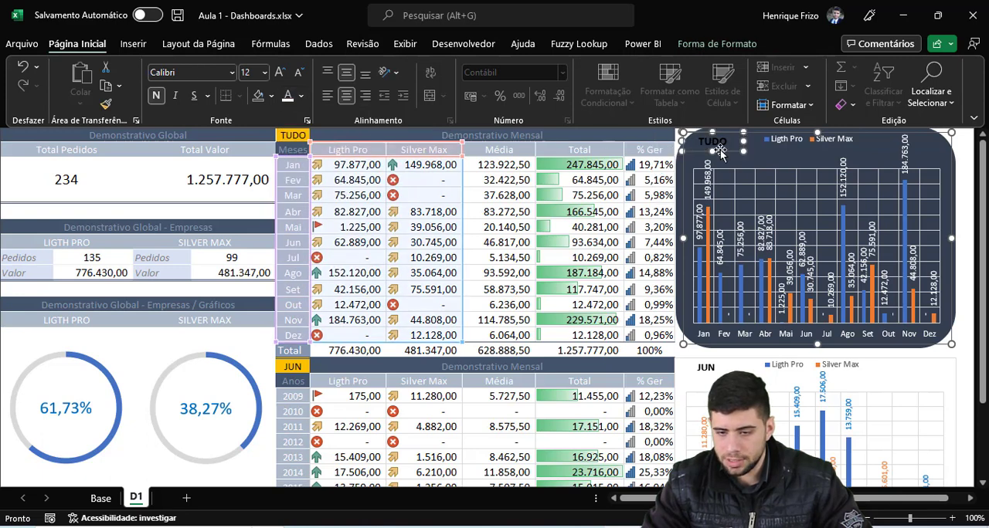
{"action": "left_click", "coordinate": [294, 96]}
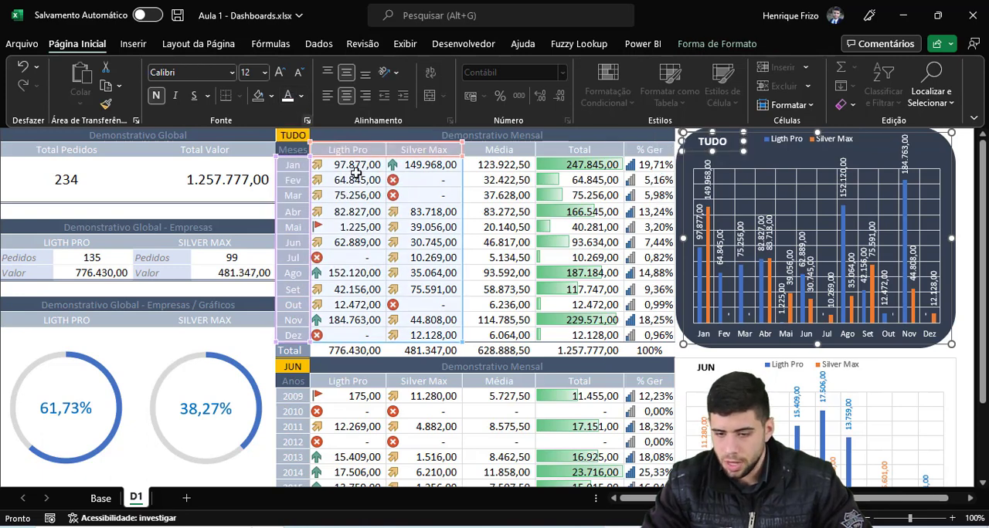
{"action": "left_click", "coordinate": [548, 378]}
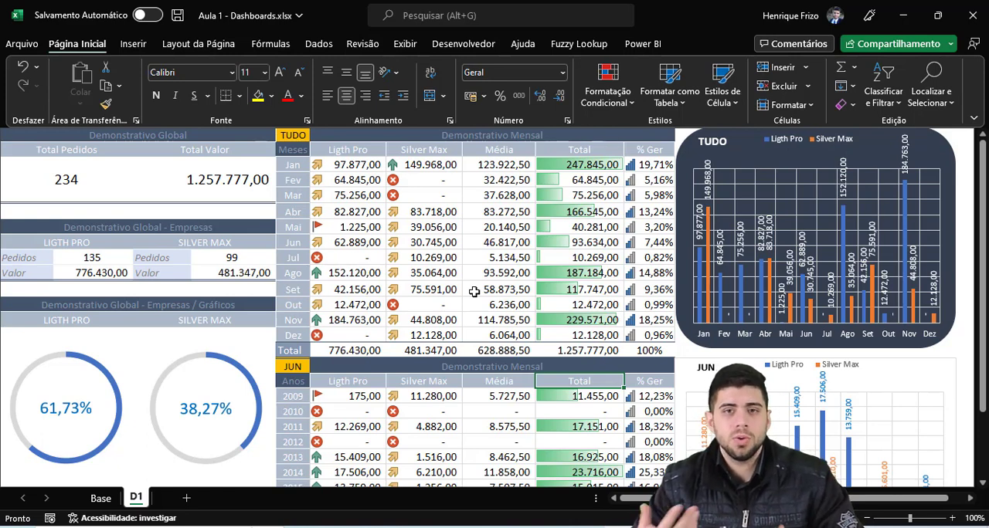
Step: Switch to Chrome, open flaticon.com, and dismiss the Google sign-in prompt
{"action": "left_click", "coordinate": [71, 179]}
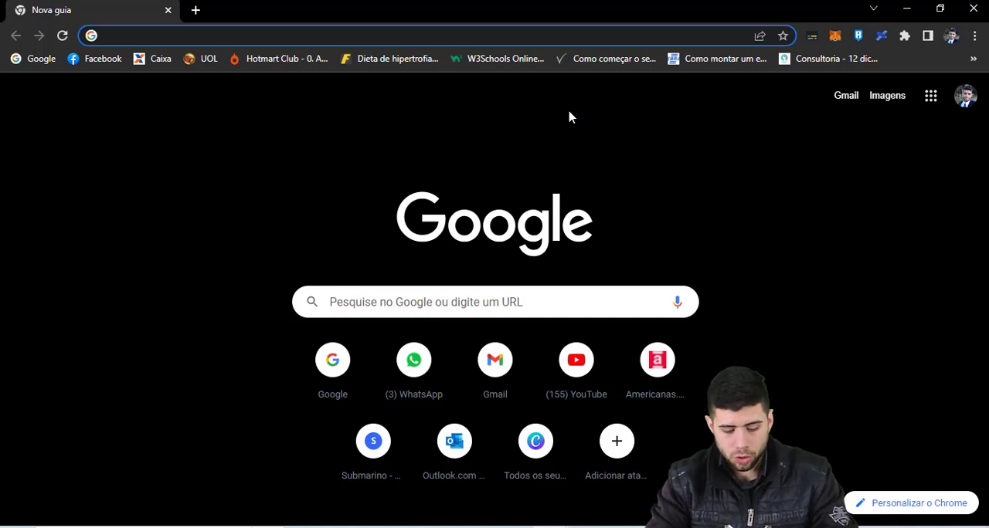
{"action": "type", "text": "flat"}
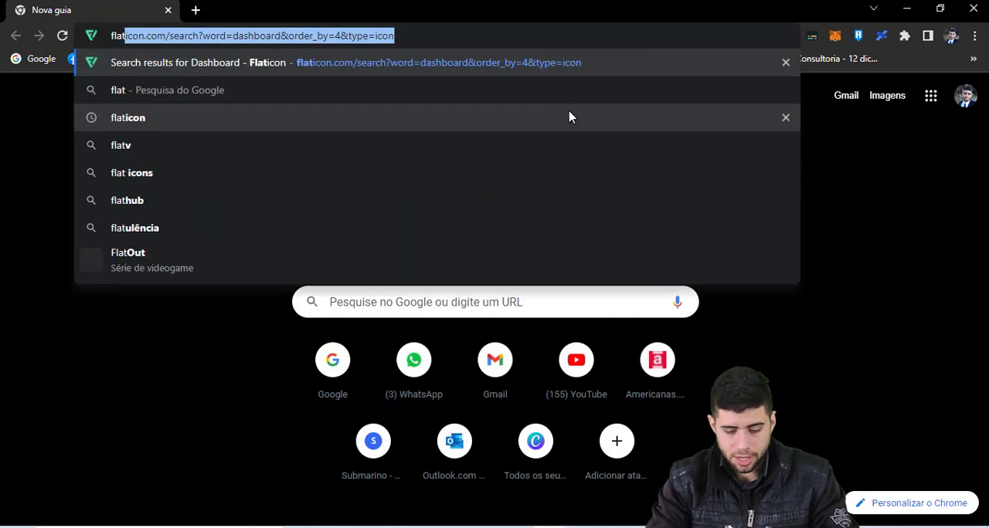
{"action": "type", "text": "icon.com/"}
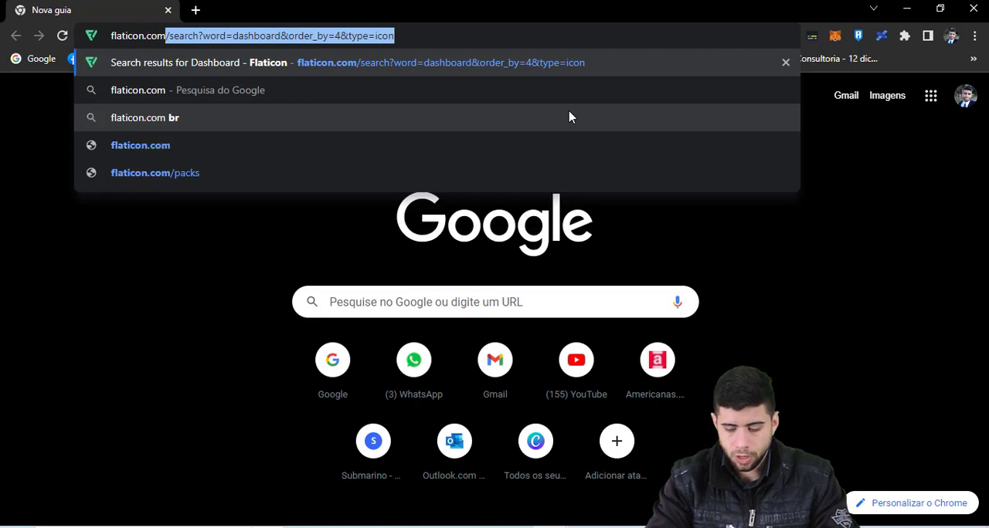
{"action": "key", "text": "Return"}
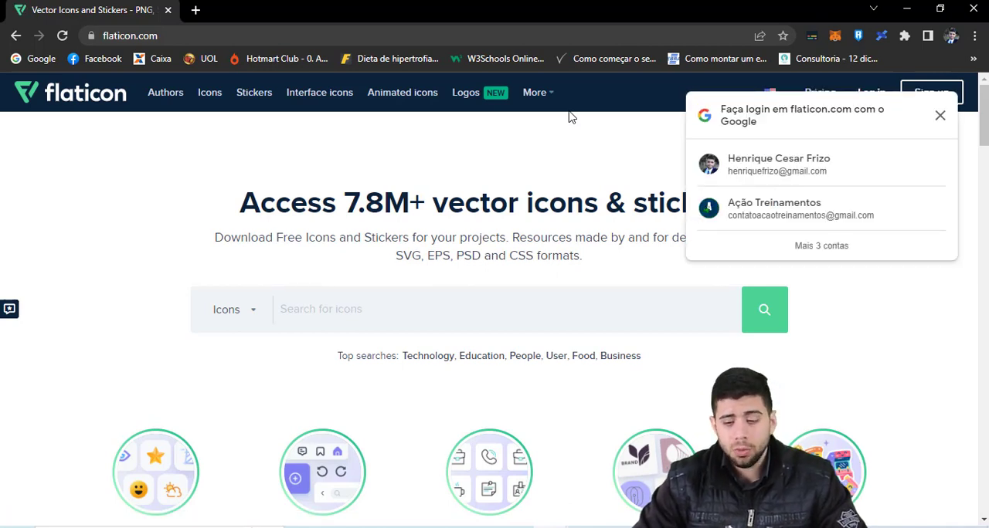
{"action": "left_click", "coordinate": [941, 116]}
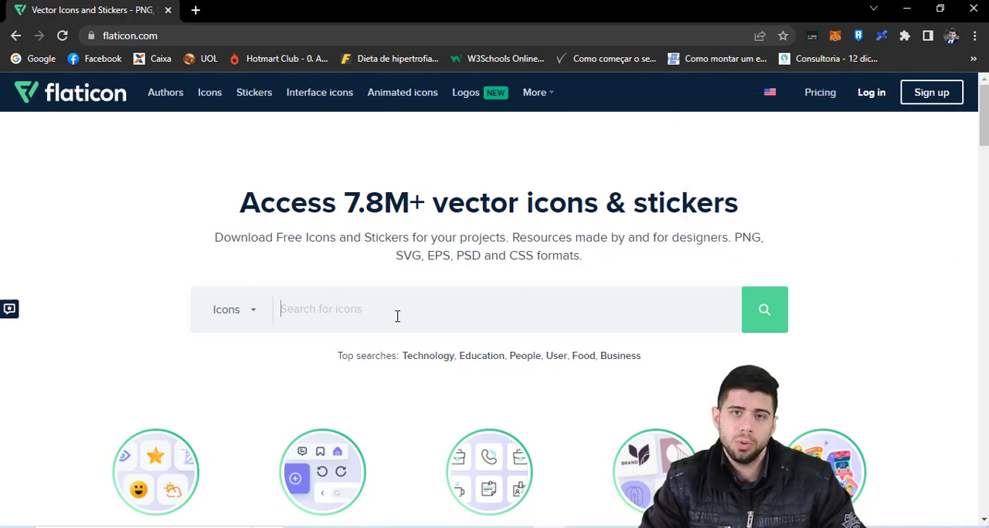
Step: Search Flaticon for "order" icons and look through the results
{"action": "type", "text": "order"}
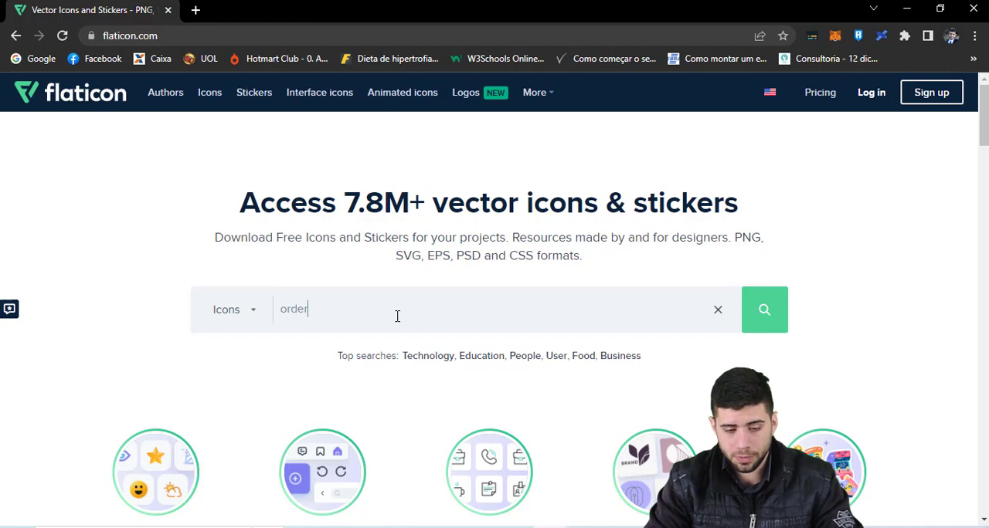
{"action": "key", "text": "Return"}
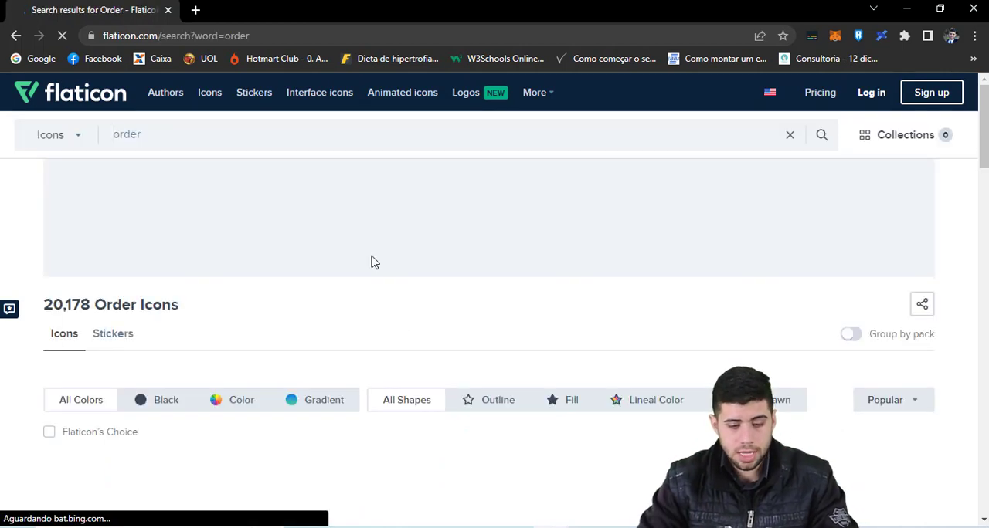
{"action": "scroll", "coordinate": [300, 216], "scroll_direction": "down", "scroll_amount": 2}
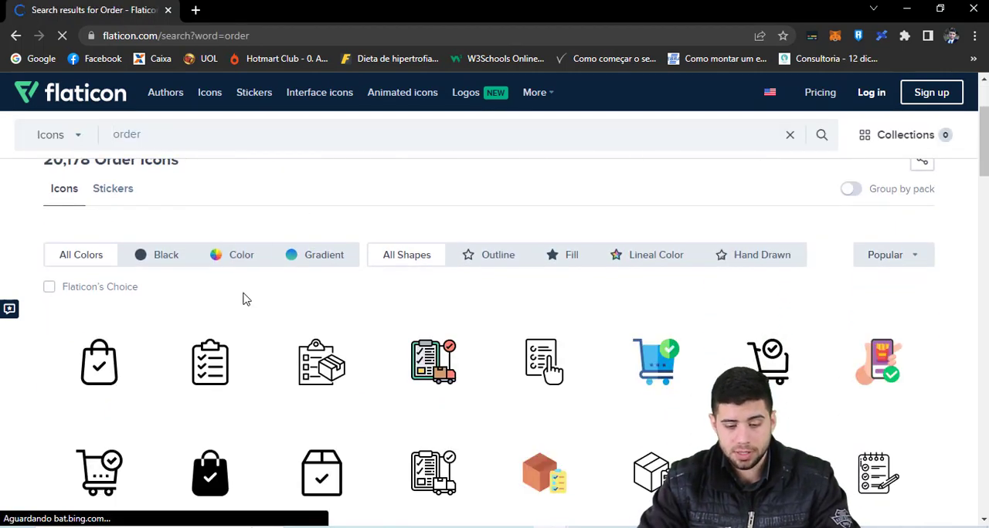
{"action": "scroll", "coordinate": [263, 309], "scroll_direction": "down", "scroll_amount": 1}
{"action": "scroll", "coordinate": [598, 283], "scroll_direction": "down", "scroll_amount": 1}
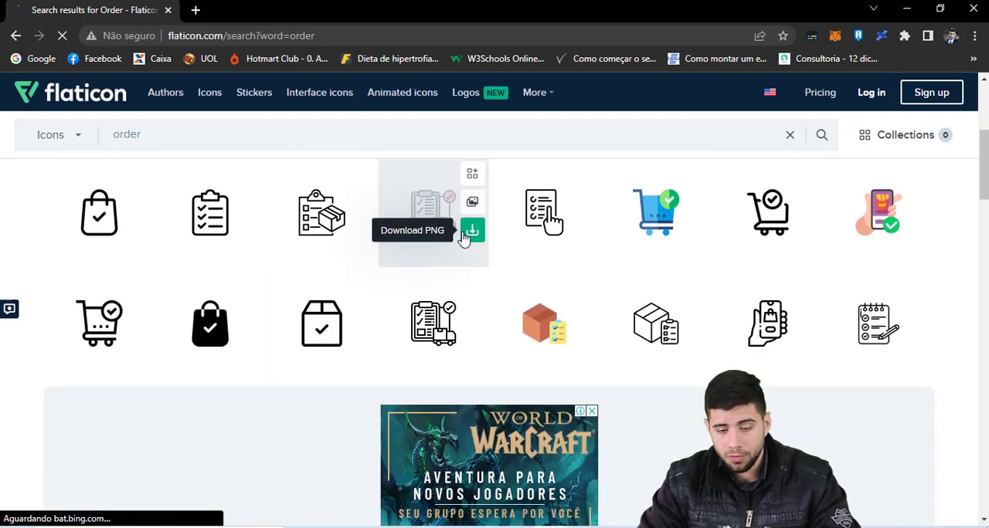
Step: Open the brown box-with-checklist icon from the results and download it as a 64px PNG
{"action": "scroll", "coordinate": [465, 242], "scroll_direction": "down", "scroll_amount": 1}
{"action": "scroll", "coordinate": [489, 310], "scroll_direction": "up", "scroll_amount": 1}
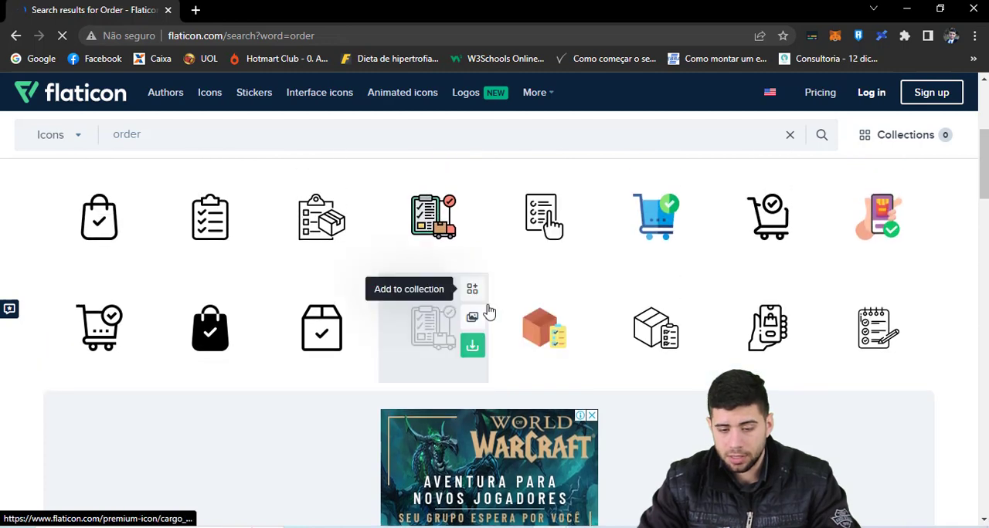
{"action": "left_click", "coordinate": [537, 315]}
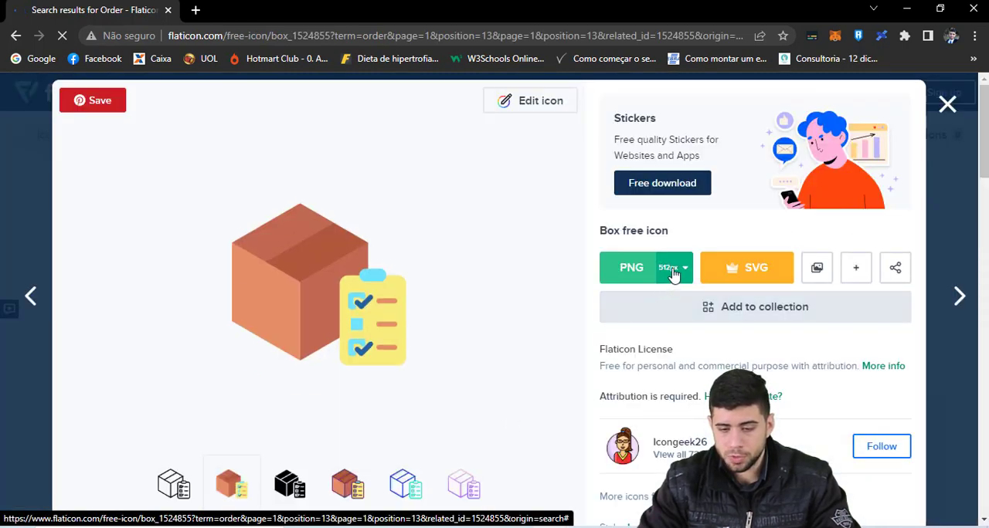
{"action": "left_click", "coordinate": [674, 270]}
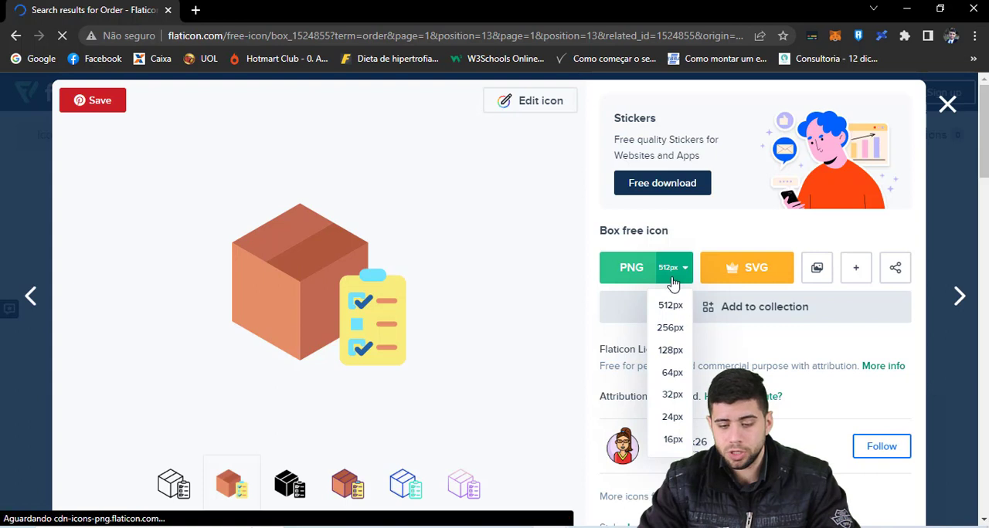
{"action": "left_click", "coordinate": [672, 373]}
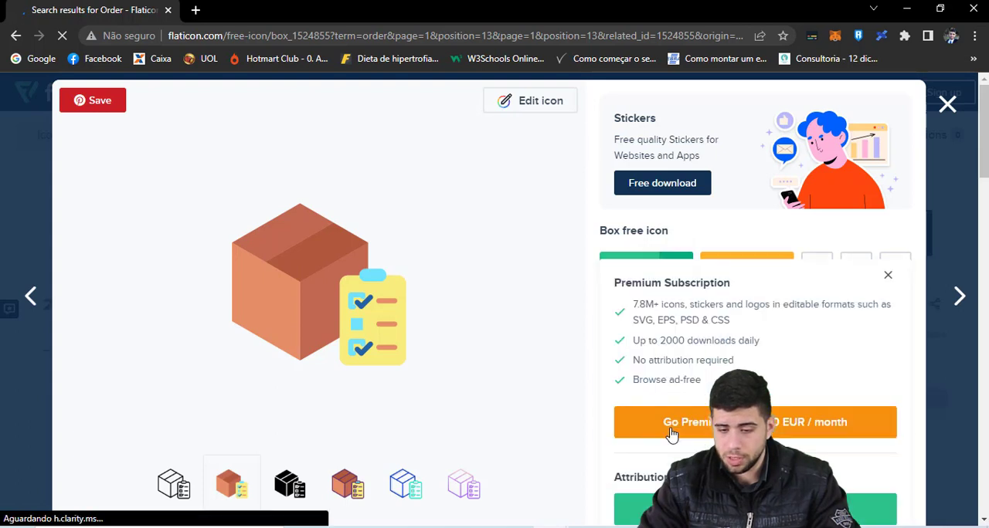
{"action": "scroll", "coordinate": [706, 331], "scroll_direction": "down", "scroll_amount": 1}
{"action": "scroll", "coordinate": [711, 360], "scroll_direction": "down", "scroll_amount": 1}
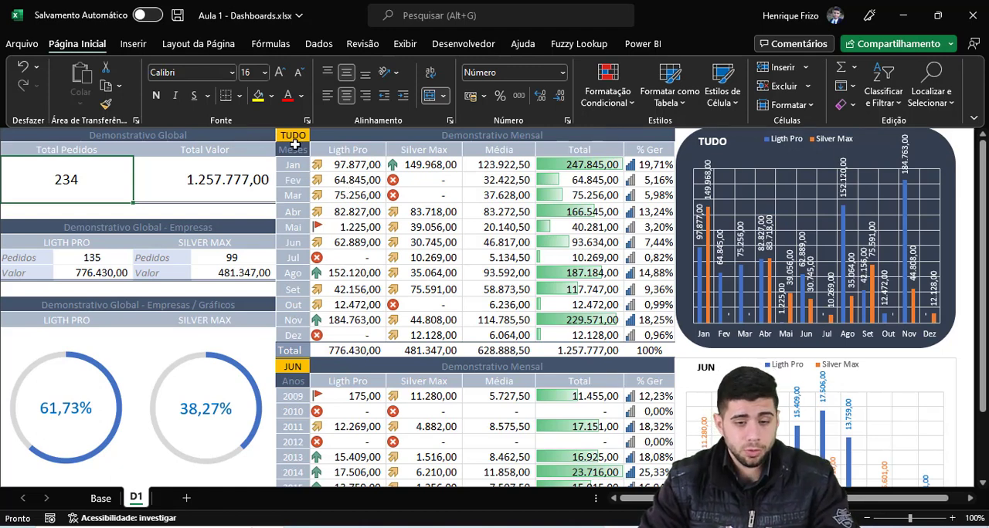
Step: Return to Excel and insert the downloaded box icon from this device into sheet D1
{"action": "left_click", "coordinate": [133, 44]}
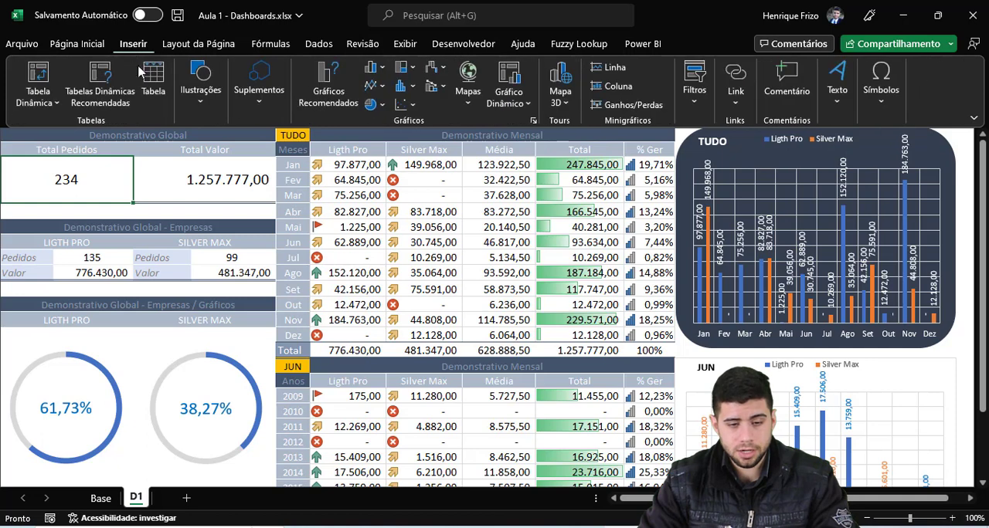
{"action": "left_click", "coordinate": [199, 100]}
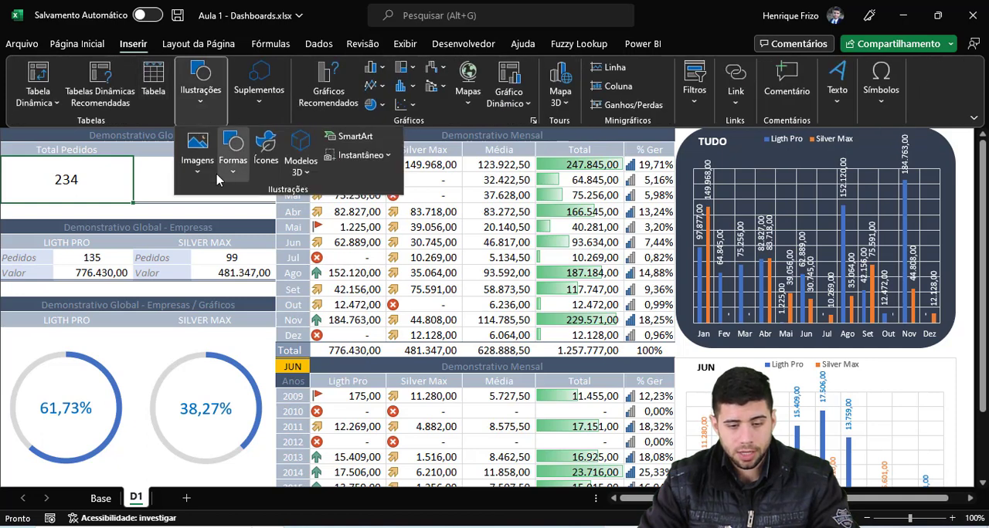
{"action": "left_click", "coordinate": [197, 154]}
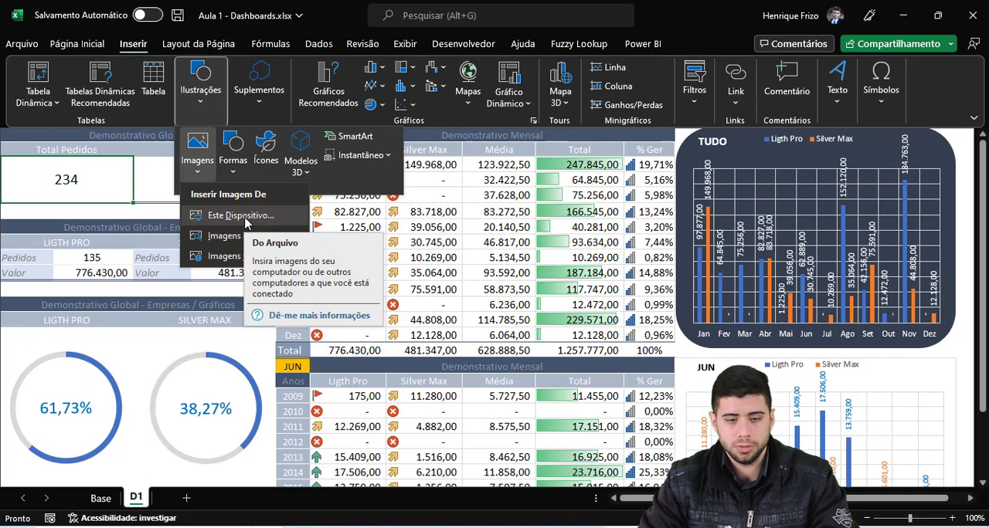
{"action": "left_click", "coordinate": [241, 215]}
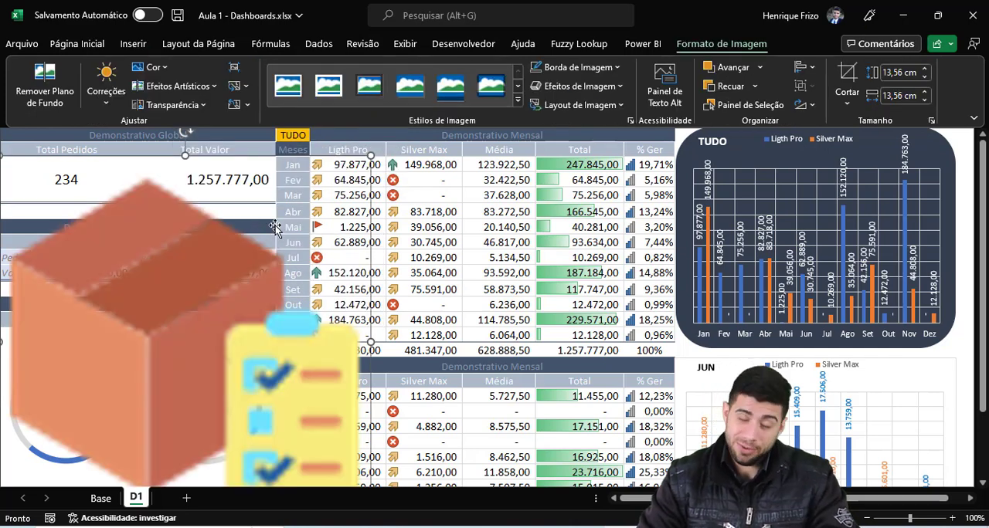
Step: Shrink the box icon to about 0.85 by 0.85 cm and place it beside the Total Pedidos value
{"action": "left_click_drag", "start_coordinate": [274, 241], "coordinate": [342, 214]}
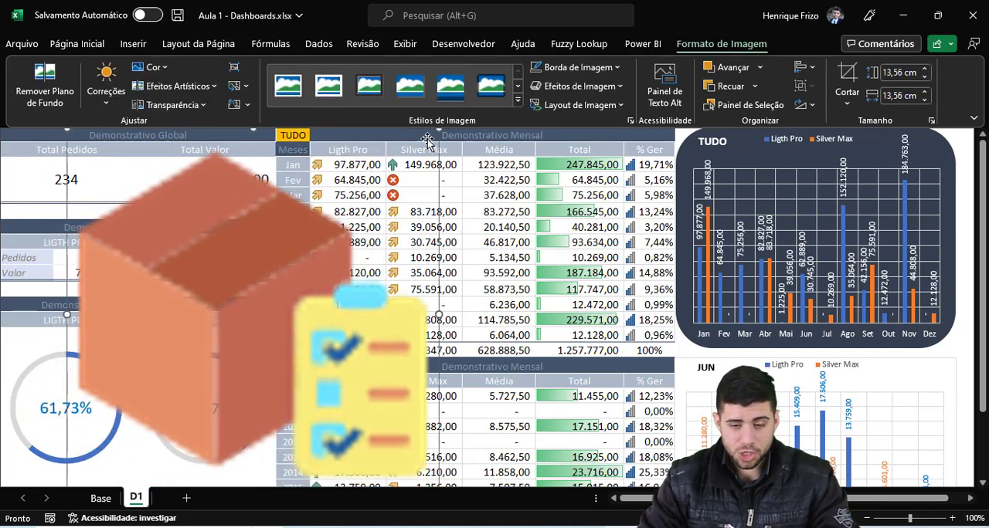
{"action": "left_click_drag", "start_coordinate": [437, 132], "coordinate": [210, 359]}
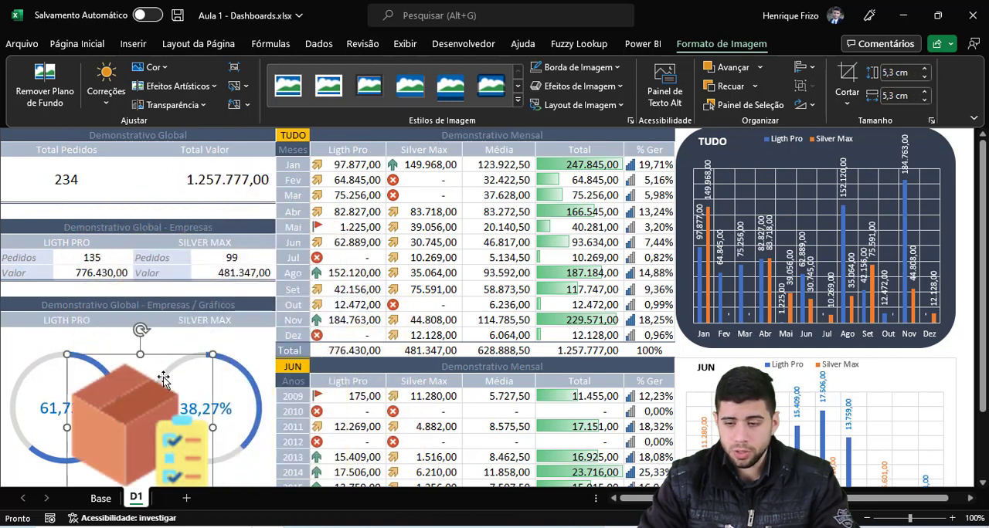
{"action": "left_click_drag", "start_coordinate": [139, 432], "coordinate": [147, 335]}
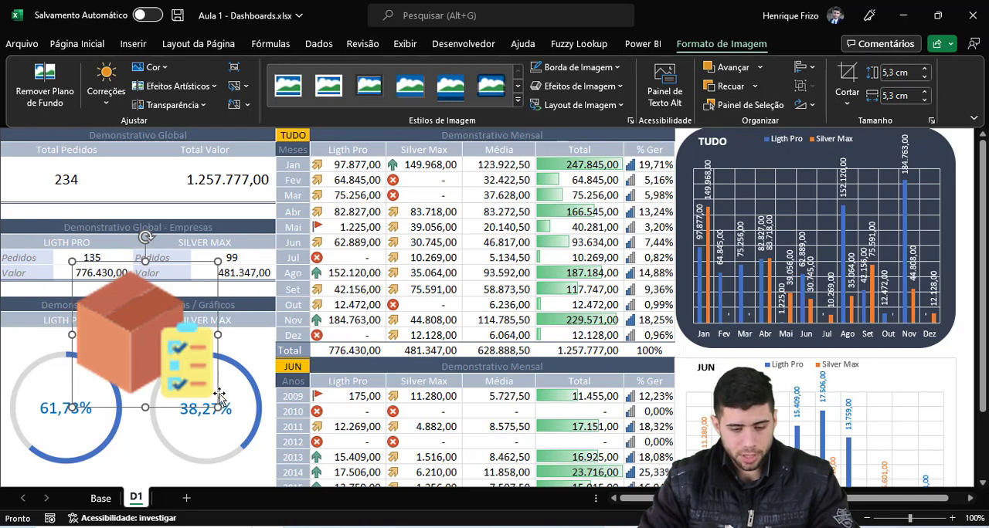
{"action": "left_click_drag", "start_coordinate": [217, 405], "coordinate": [26, 178]}
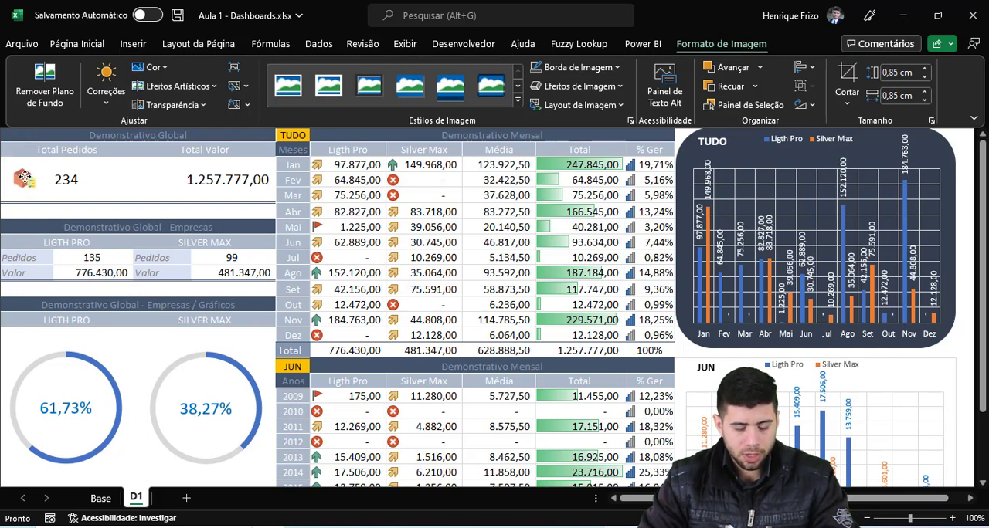
{"action": "left_click", "coordinate": [191, 176]}
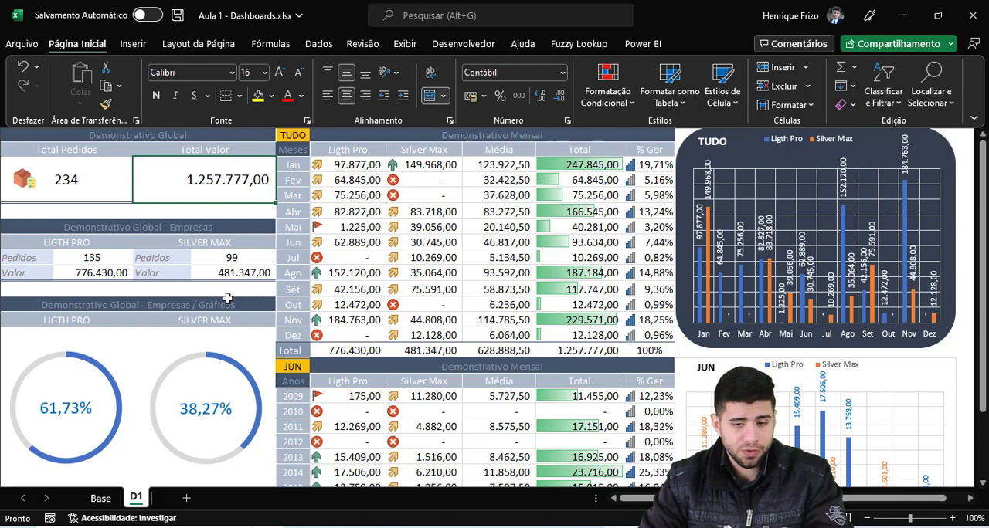
Step: Show the row and column headings, and insert a blank column before column A
{"action": "left_click", "coordinate": [405, 44]}
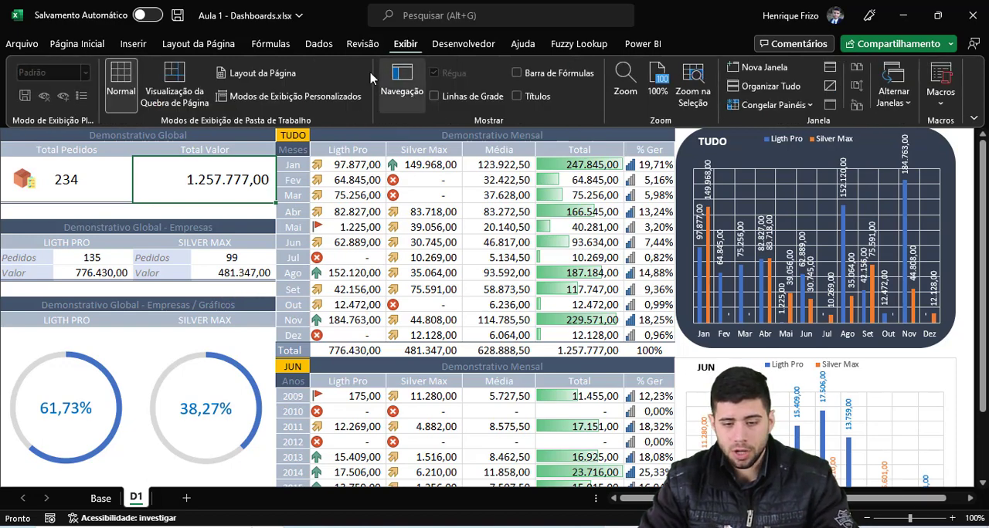
{"action": "left_click", "coordinate": [518, 96]}
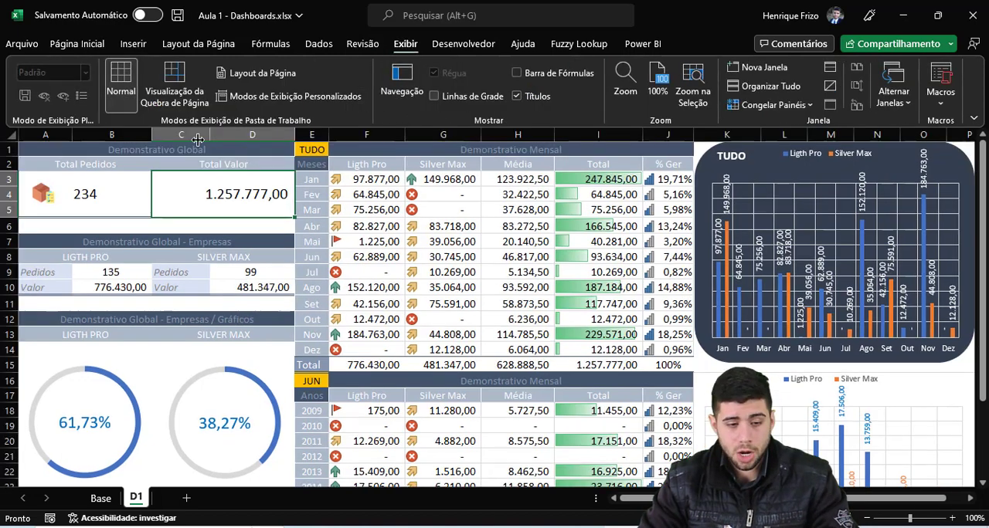
{"action": "left_click", "coordinate": [38, 135]}
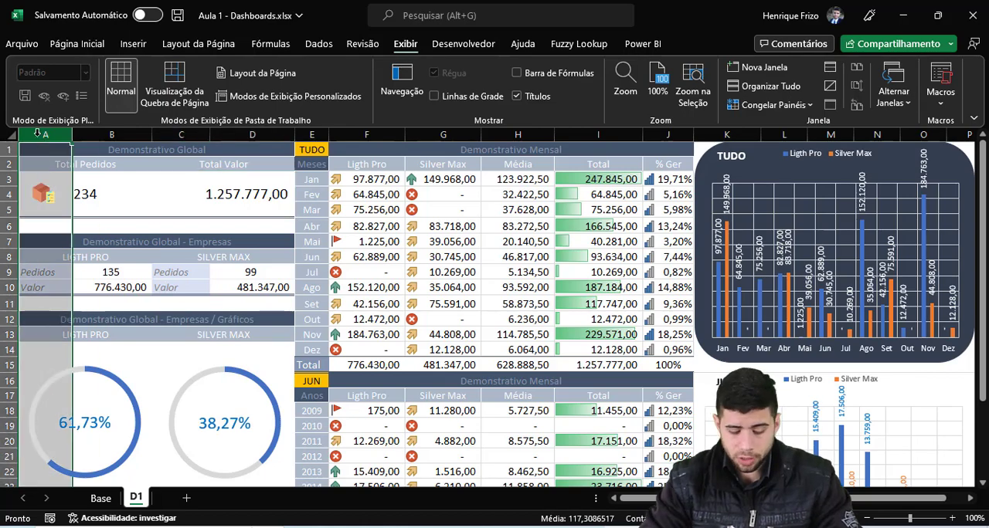
{"action": "key", "text": "ctrl+plus"}
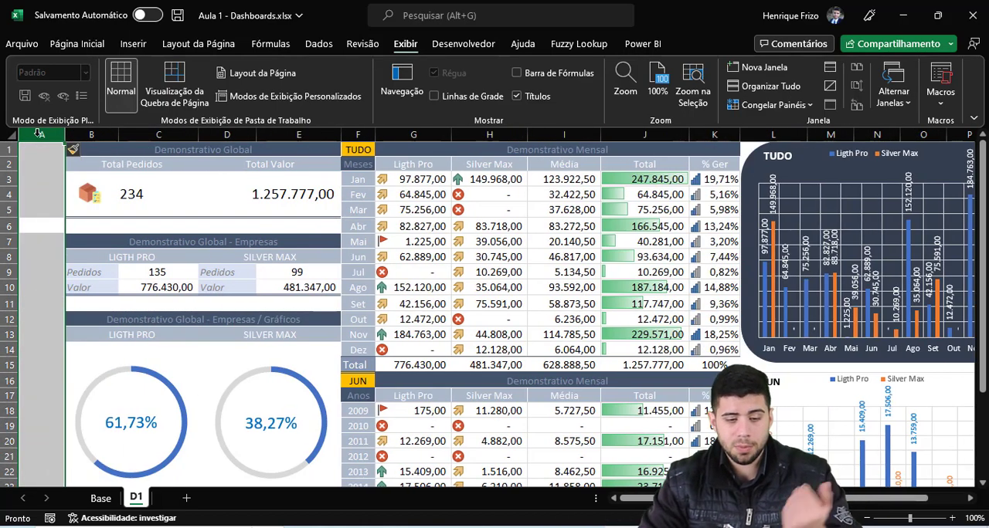
{"action": "left_click", "coordinate": [26, 194]}
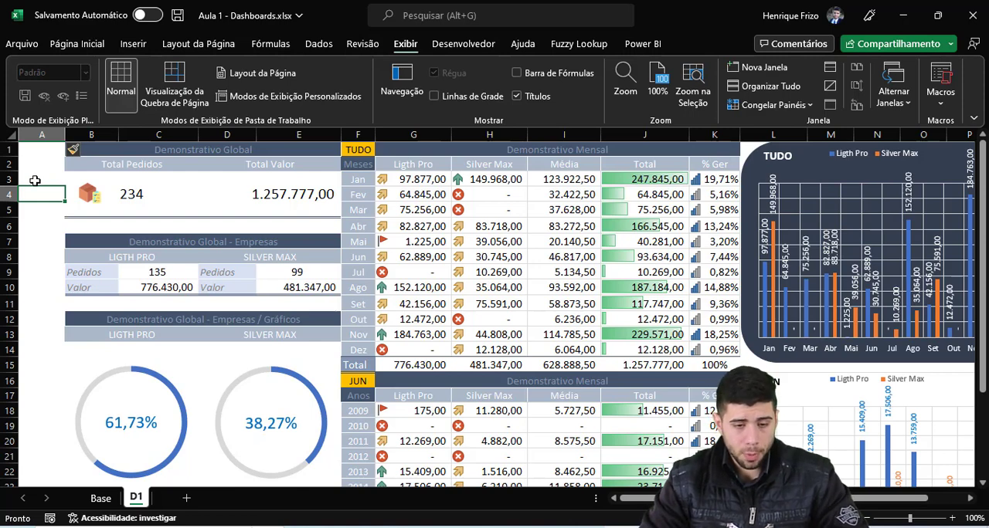
Step: Fill cells A1:A28 with the dark blue-gray theme color to form a side strip along the dashboard
{"action": "left_click", "coordinate": [48, 134]}
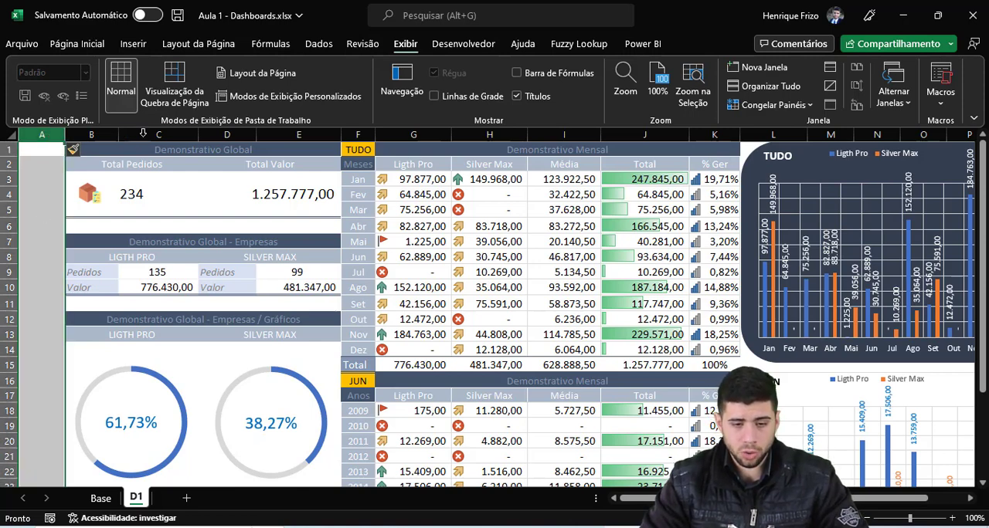
{"action": "scroll", "coordinate": [27, 283], "scroll_direction": "down", "scroll_amount": 3}
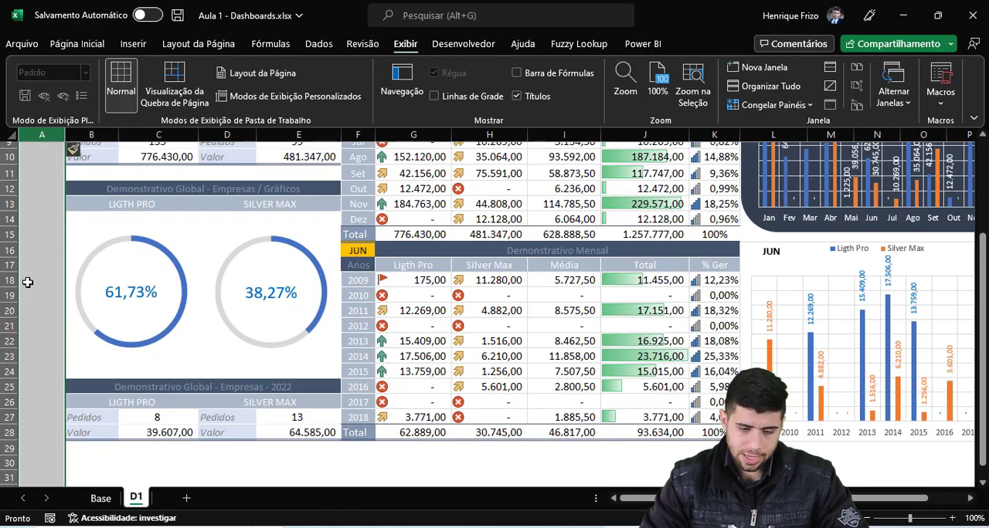
{"action": "scroll", "coordinate": [27, 283], "scroll_direction": "down", "scroll_amount": 2}
{"action": "scroll", "coordinate": [27, 281], "scroll_direction": "up", "scroll_amount": 1}
{"action": "left_click", "coordinate": [48, 390]}
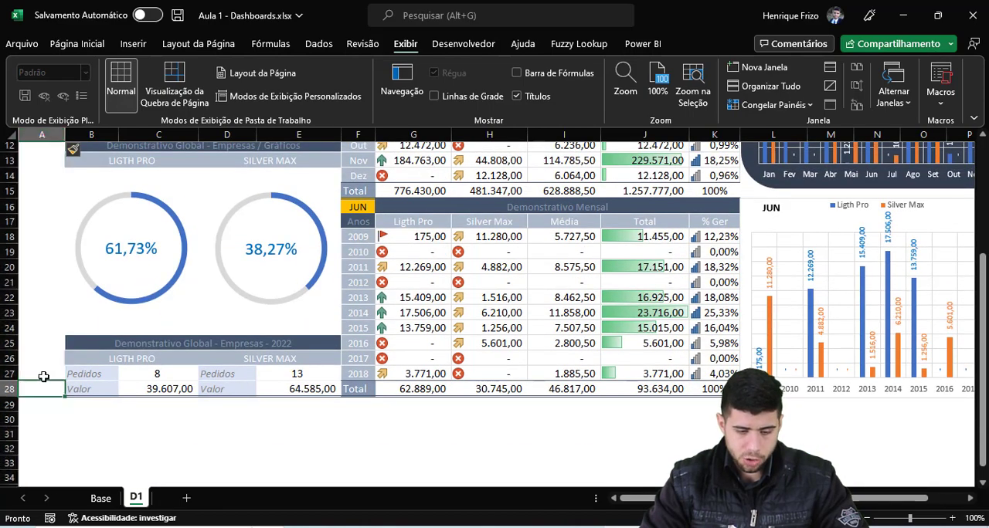
{"action": "left_click_drag", "start_coordinate": [44, 376], "coordinate": [27, 111]}
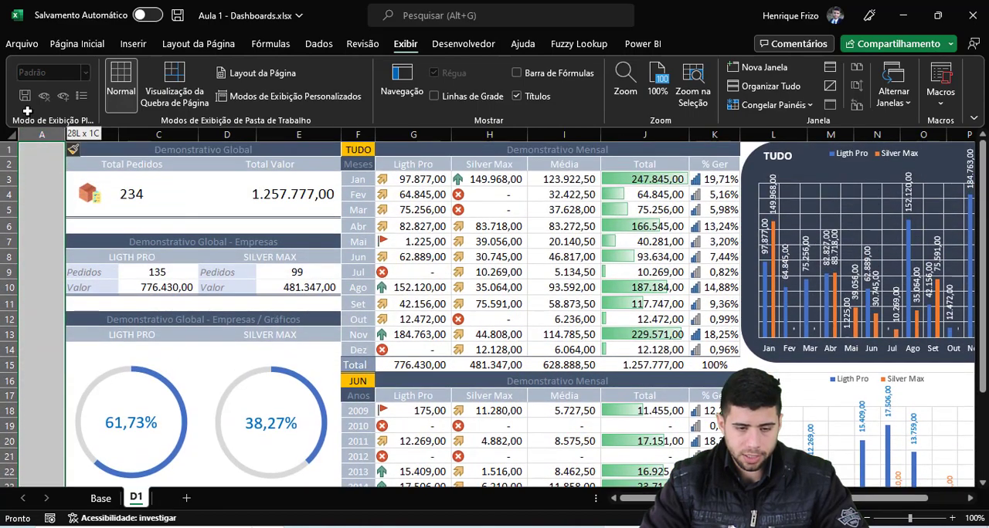
{"action": "left_click", "coordinate": [78, 43]}
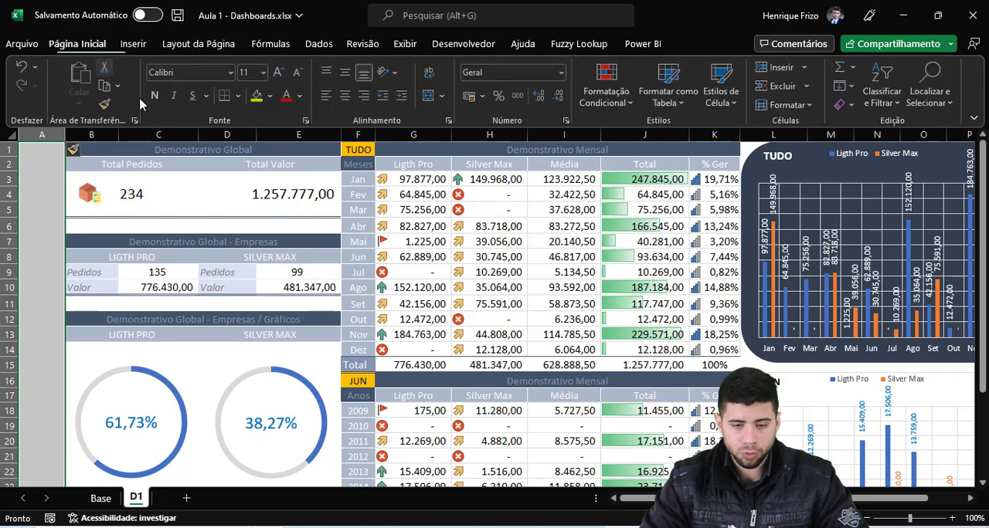
{"action": "left_click", "coordinate": [269, 96]}
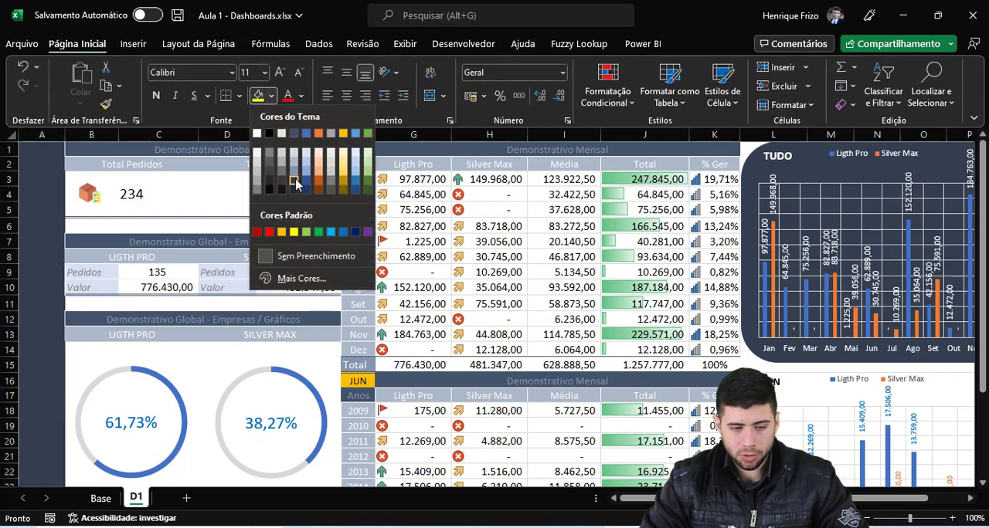
{"action": "left_click", "coordinate": [296, 182]}
{"action": "scroll", "coordinate": [165, 259], "scroll_direction": "down", "scroll_amount": 5}
{"action": "scroll", "coordinate": [165, 258], "scroll_direction": "up", "scroll_amount": 5}
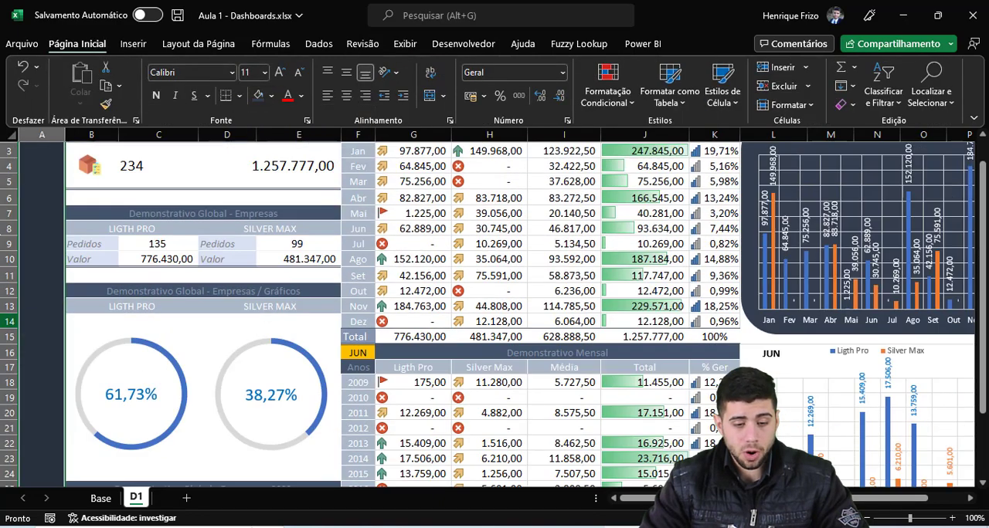
{"action": "left_click", "coordinate": [47, 173]}
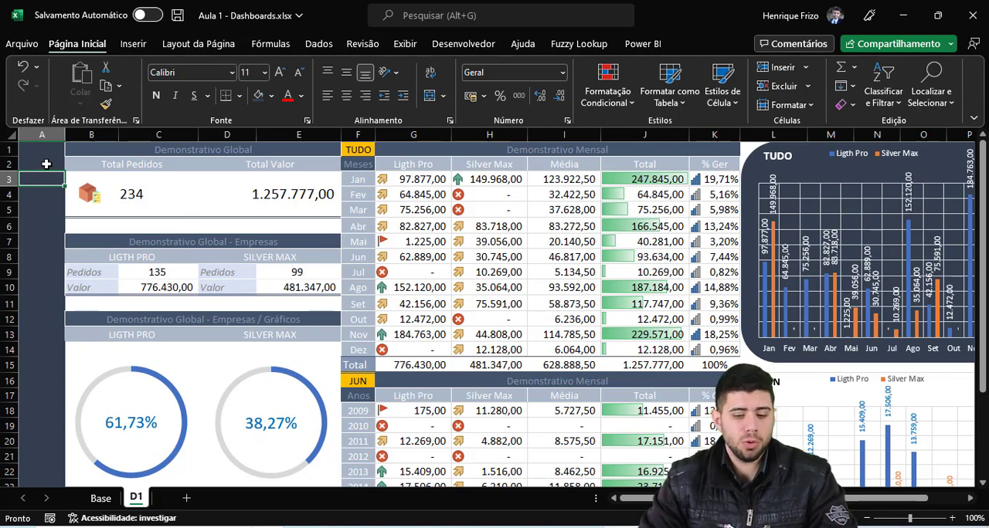
Step: Look at the Base sheet, return to D1, and insert the database icon picture from this device
{"action": "left_click", "coordinate": [100, 499]}
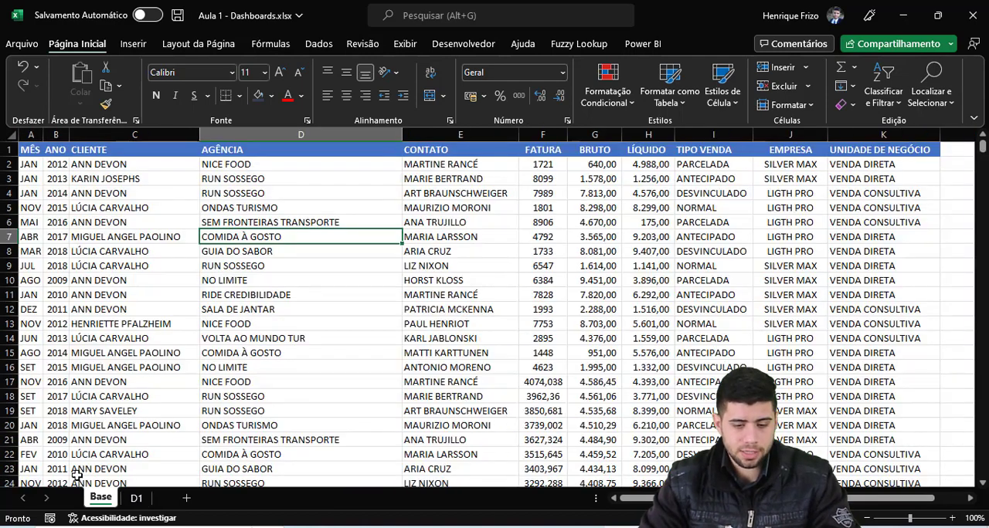
{"action": "left_click", "coordinate": [136, 499]}
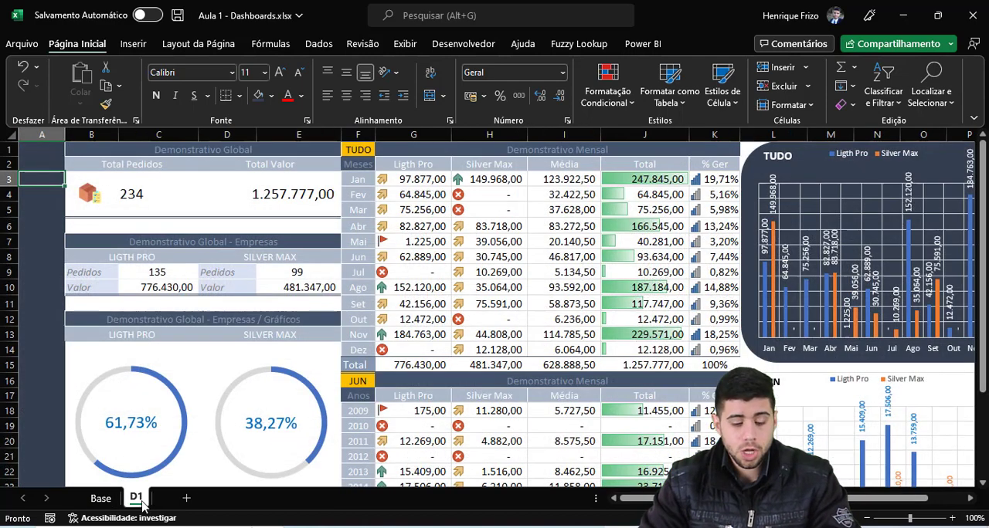
{"action": "left_click", "coordinate": [133, 44]}
{"action": "left_click", "coordinate": [202, 86]}
{"action": "left_click", "coordinate": [206, 176]}
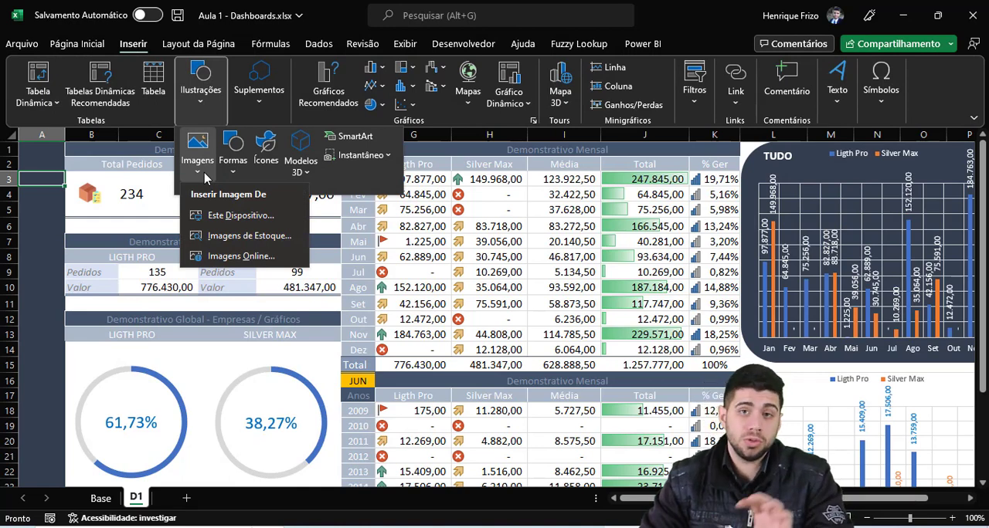
{"action": "left_click", "coordinate": [235, 216]}
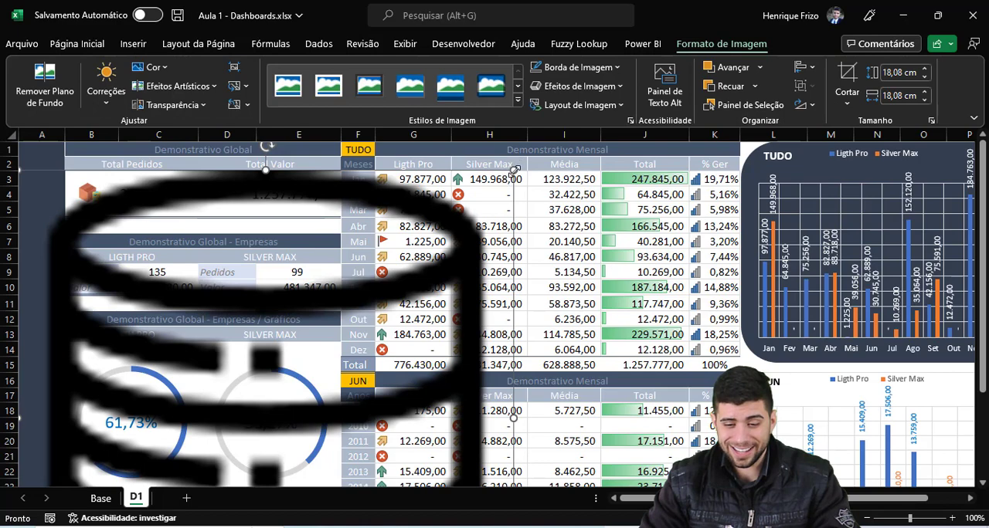
Step: Shrink the database icon to about 0.87 by 0.87 cm and place it in the dark strip beside rows 3 and 4
{"action": "left_click_drag", "start_coordinate": [514, 170], "coordinate": [269, 415]}
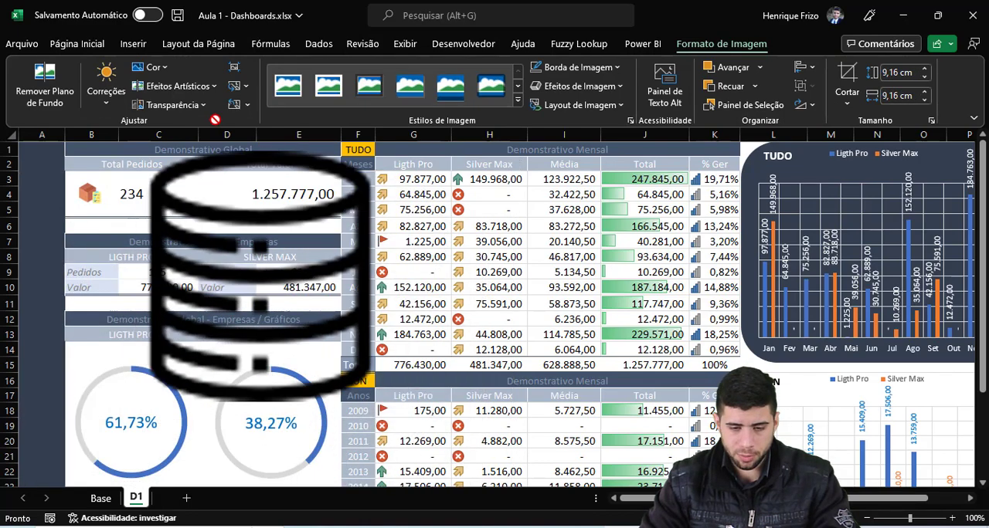
{"action": "left_click_drag", "start_coordinate": [150, 459], "coordinate": [221, 236]}
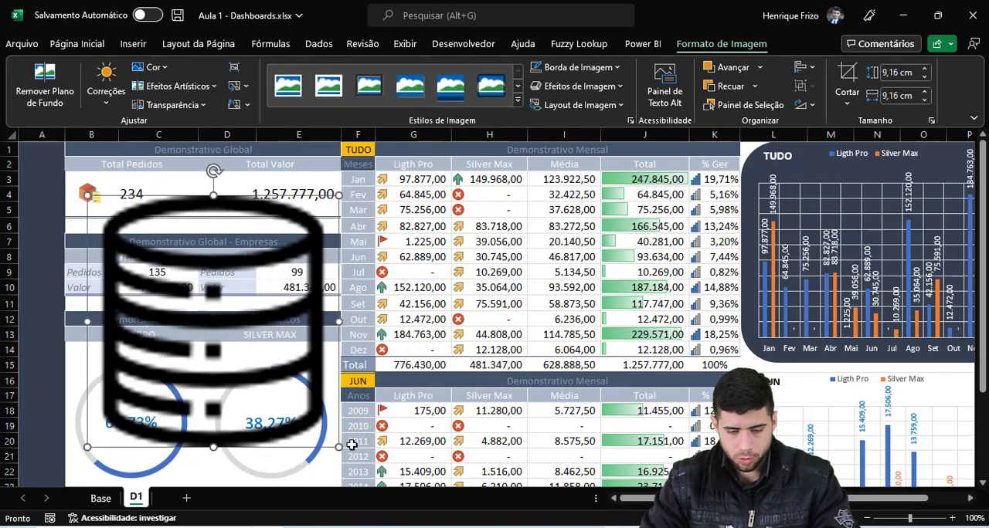
{"action": "left_click_drag", "start_coordinate": [337, 448], "coordinate": [39, 188]}
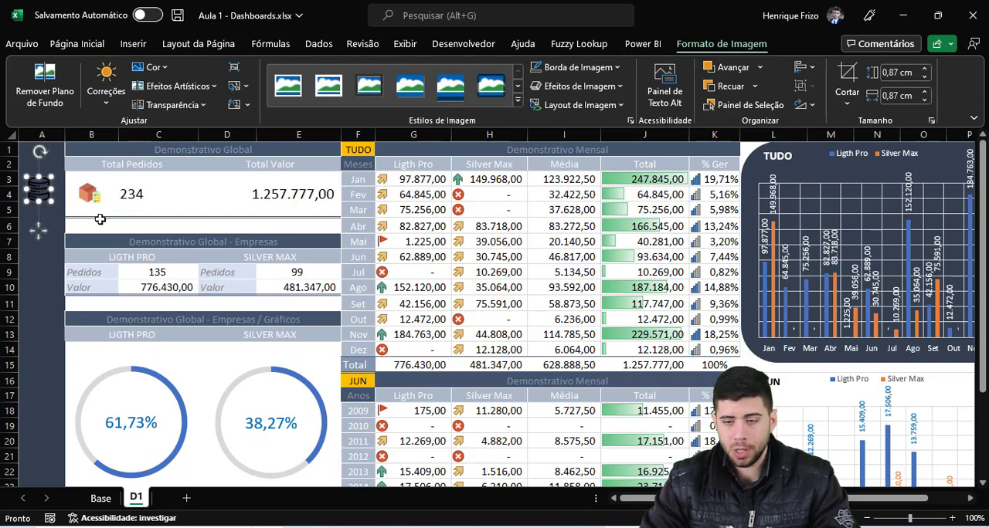
Step: Recolor the database icon with the Desbotado variation and apply the artistic effect that makes its lines fully white
{"action": "left_click", "coordinate": [158, 68]}
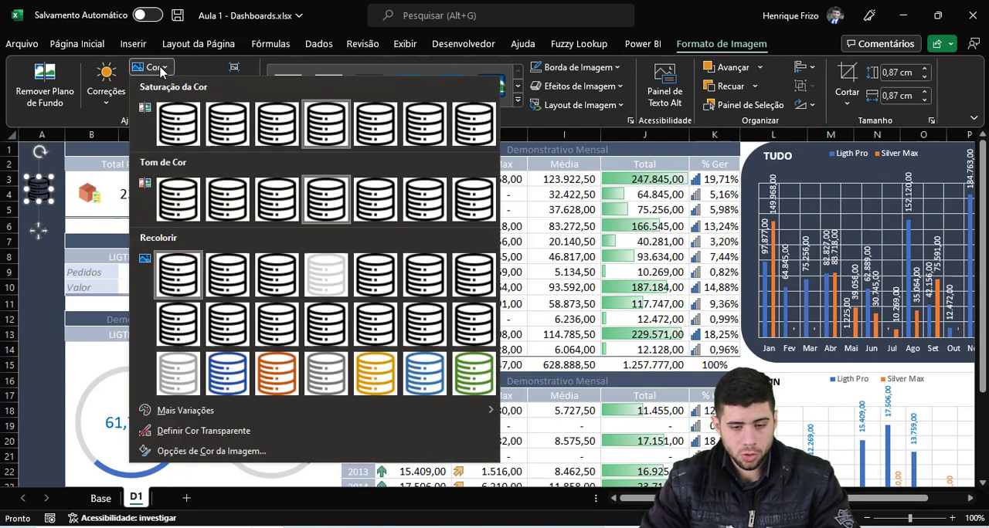
{"action": "left_click", "coordinate": [323, 279]}
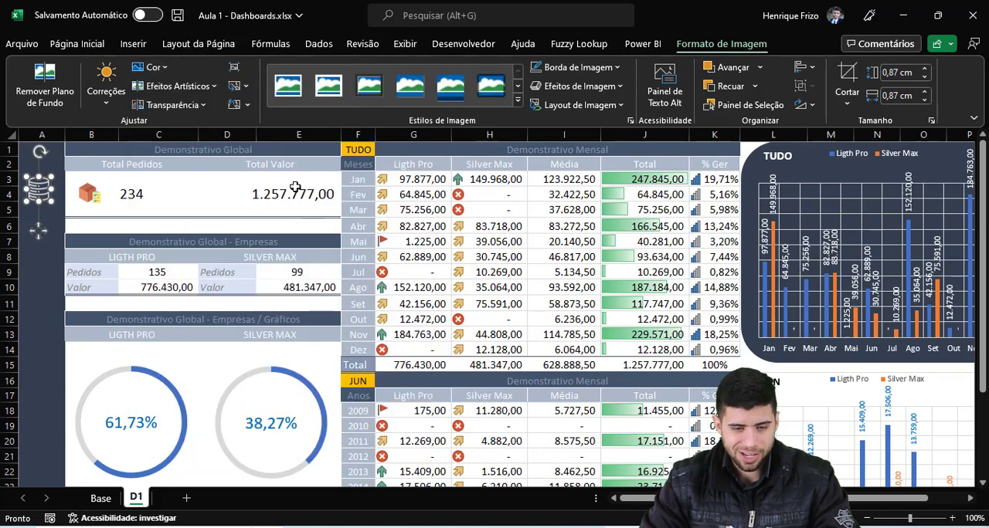
{"action": "left_click", "coordinate": [185, 86]}
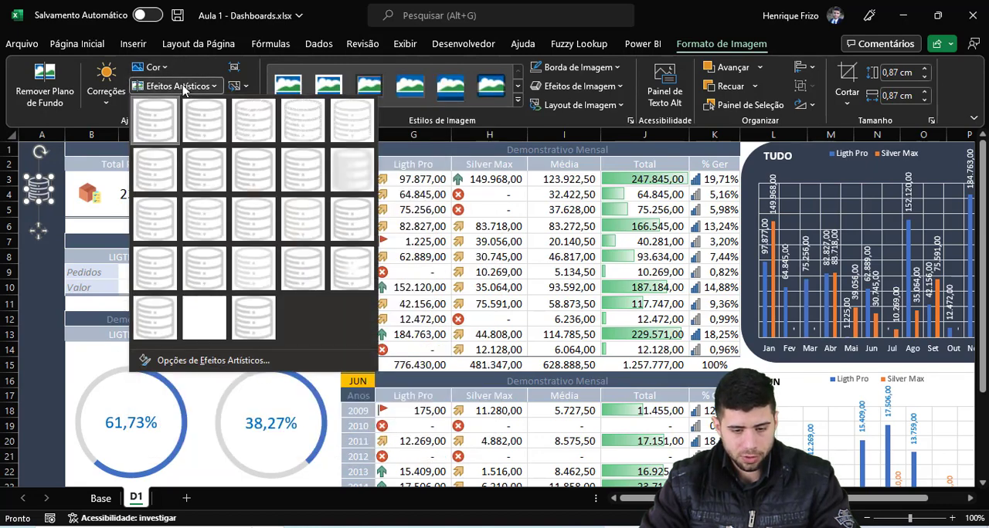
{"action": "left_click", "coordinate": [205, 320]}
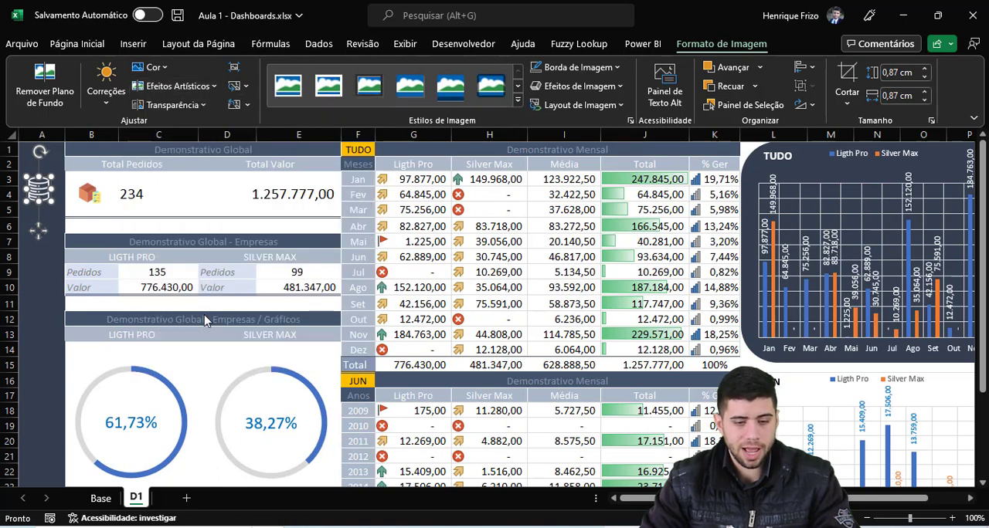
{"action": "left_click", "coordinate": [40, 211]}
{"action": "left_click", "coordinate": [33, 193]}
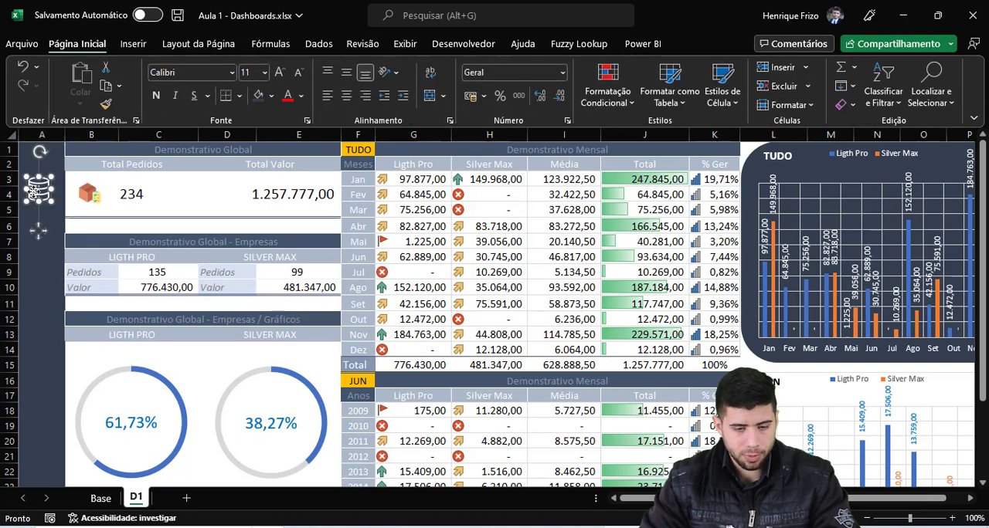
Step: Enter the label Database in cell A5, directly below the database icon
{"action": "left_click", "coordinate": [33, 213]}
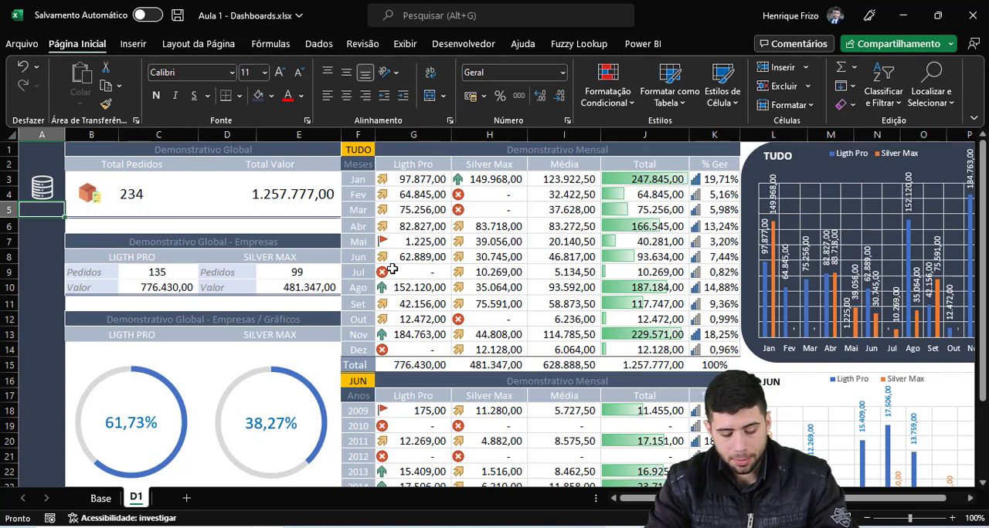
{"action": "type", "text": "Banc"}
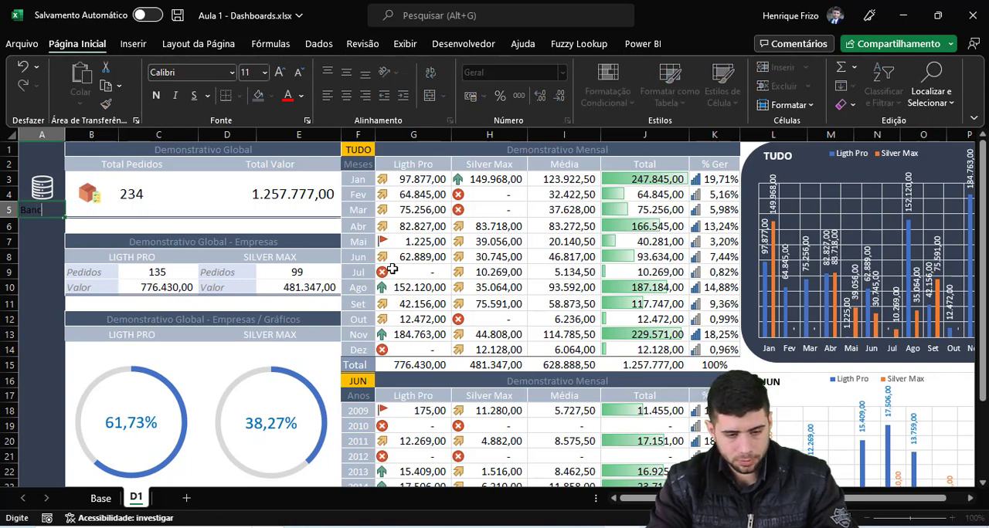
{"action": "type", "text": "o"}
{"action": "type", "text": "Dat"}
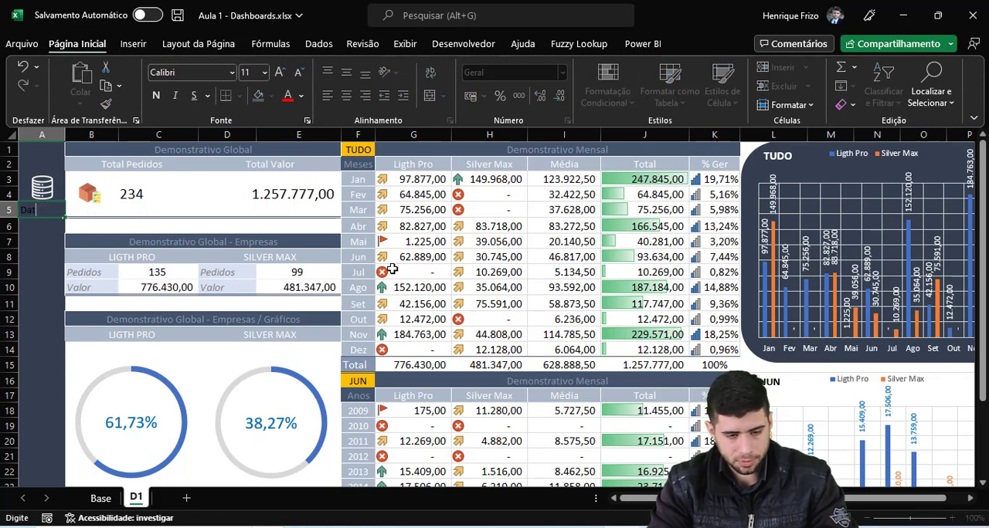
{"action": "type", "text": "abase"}
{"action": "key", "text": "Return"}
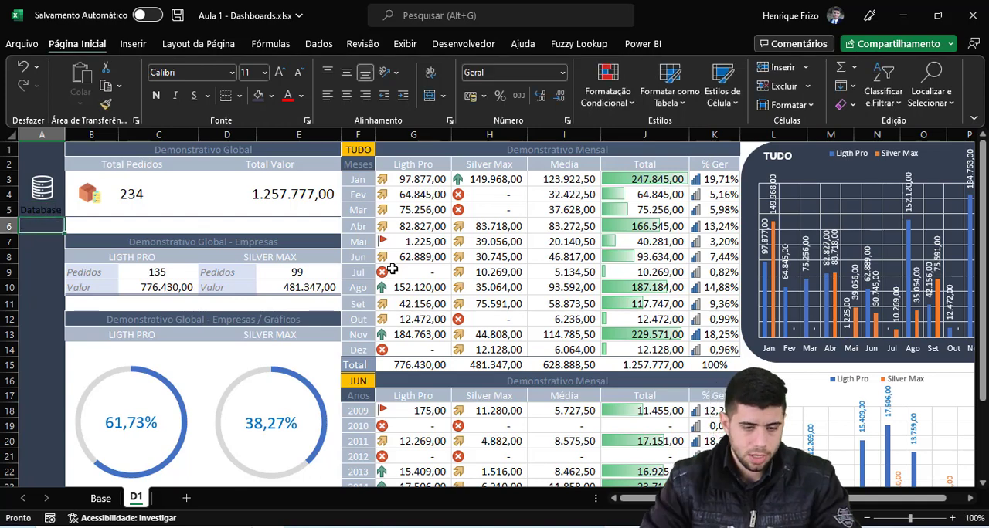
Step: Set the font color of the Database label in A5 to white and center it horizontally
{"action": "left_click", "coordinate": [44, 214]}
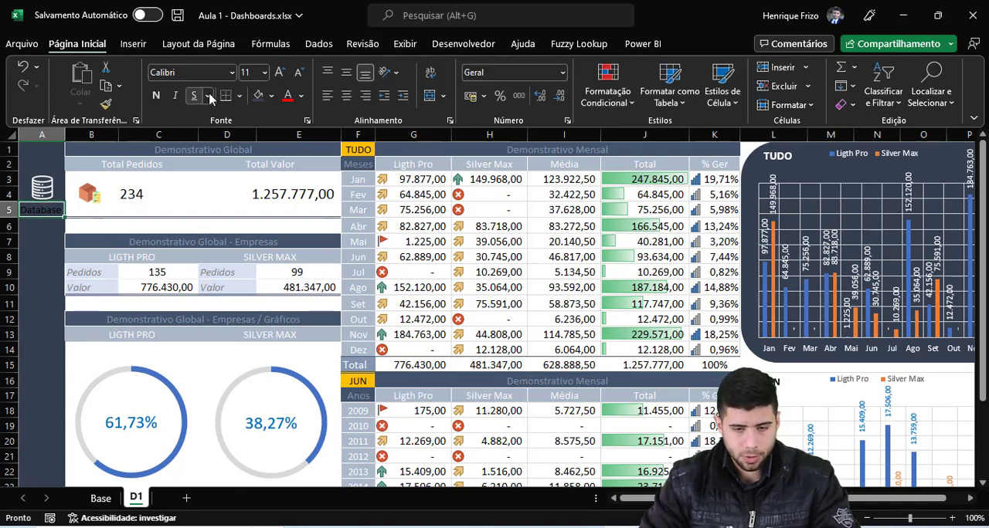
{"action": "left_click", "coordinate": [302, 95]}
{"action": "left_click", "coordinate": [287, 157]}
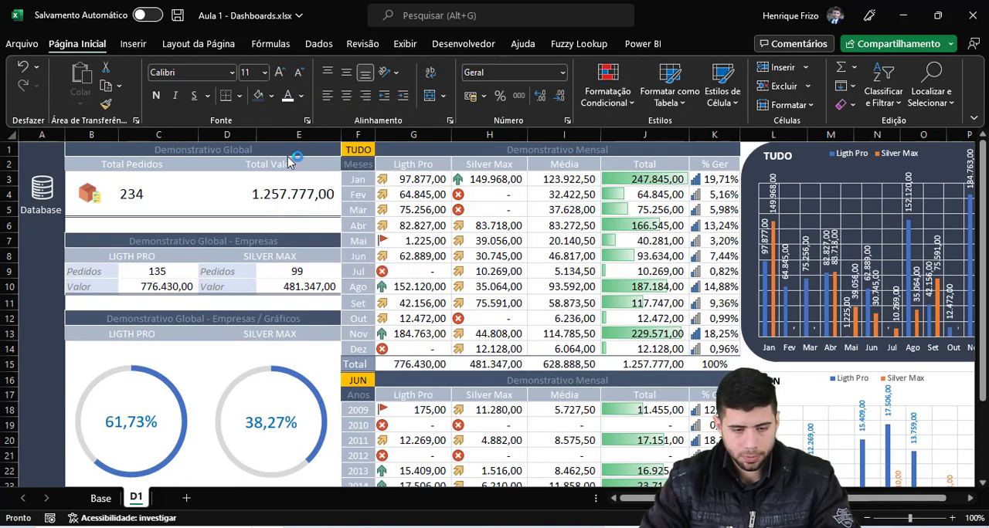
{"action": "left_click", "coordinate": [51, 253]}
{"action": "left_click", "coordinate": [51, 215]}
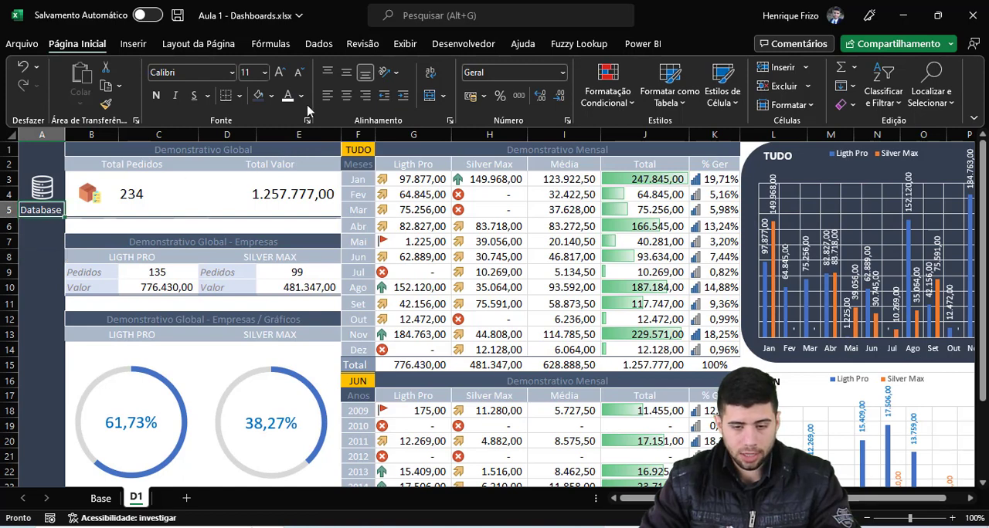
{"action": "left_click", "coordinate": [346, 95]}
{"action": "left_click", "coordinate": [29, 244]}
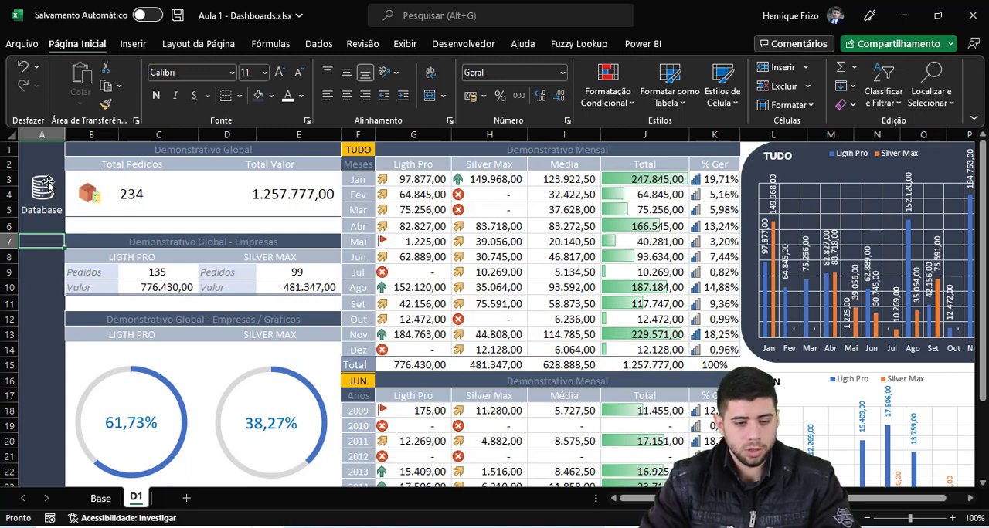
Step: Add a hyperlink to the database icon that leads to cell A1 of the Base sheet in this document
{"action": "right_click", "coordinate": [48, 184]}
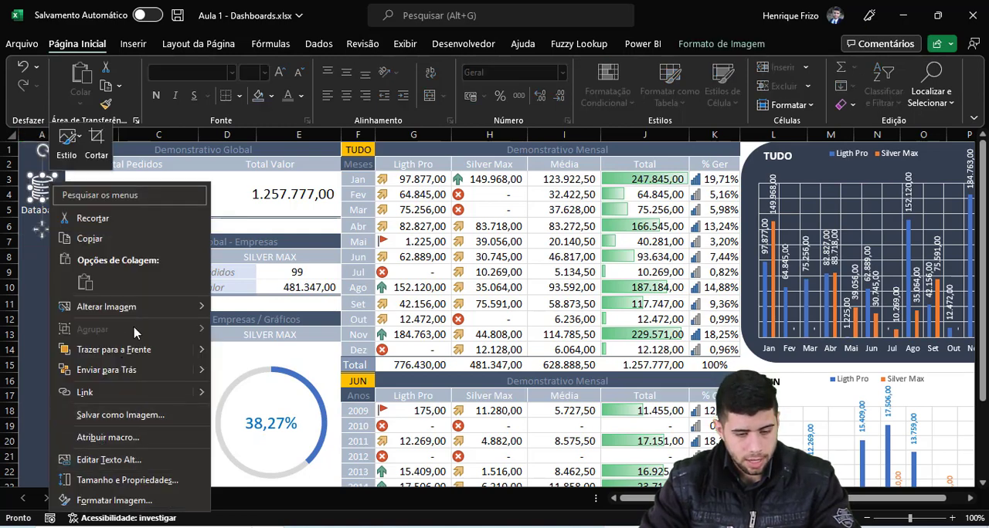
{"action": "left_click", "coordinate": [85, 391]}
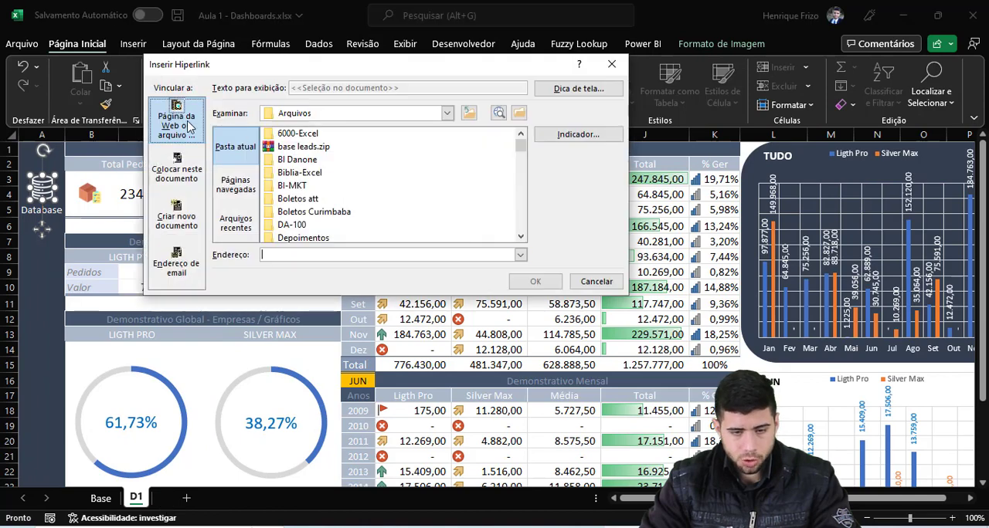
{"action": "left_click", "coordinate": [177, 171]}
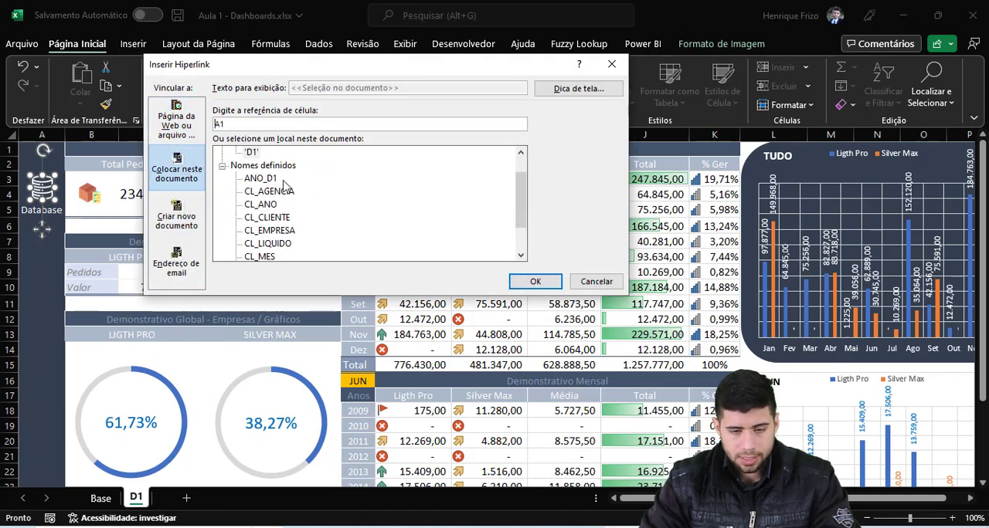
{"action": "scroll", "coordinate": [284, 185], "scroll_direction": "up", "scroll_amount": 2}
{"action": "left_click", "coordinate": [253, 166]}
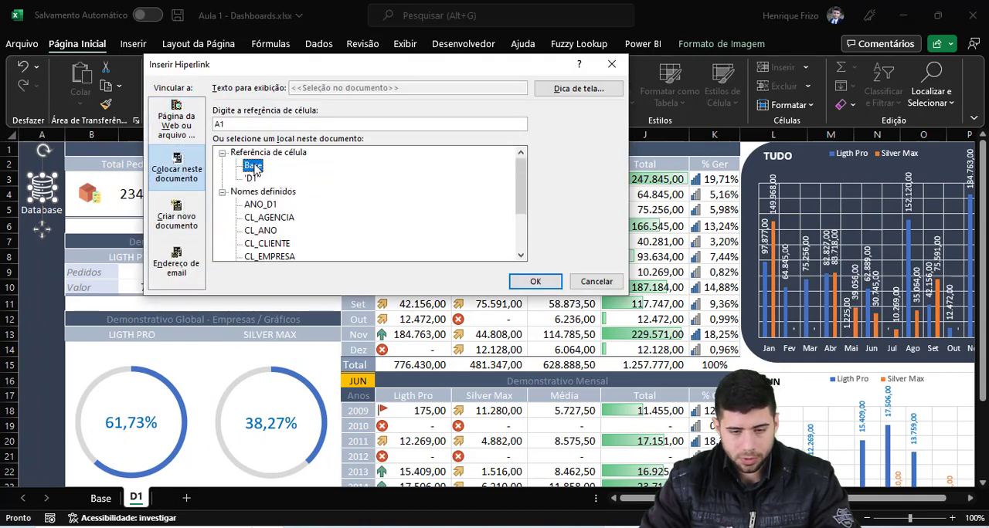
{"action": "left_click", "coordinate": [535, 282]}
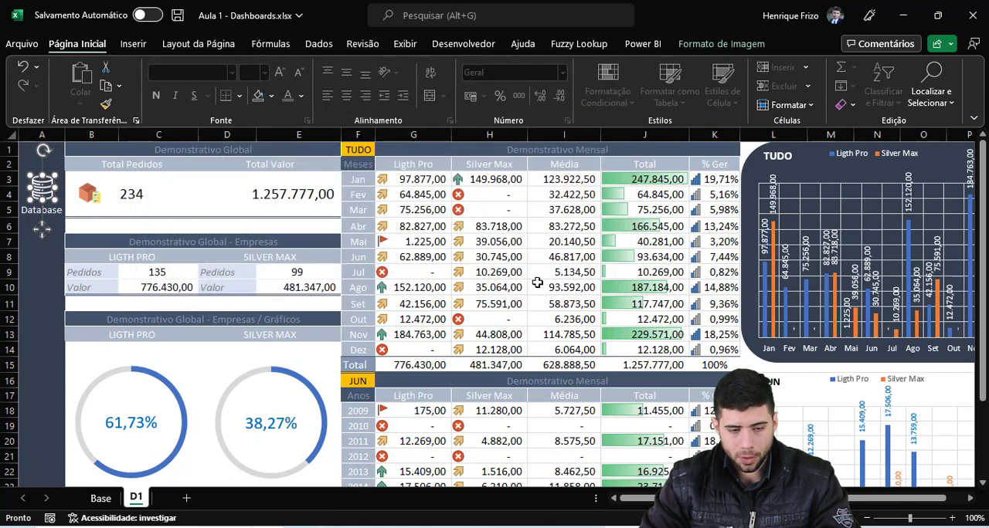
Step: Test the database icon's link to the Base sheet, and return to the D1 sheet
{"action": "left_click", "coordinate": [43, 271]}
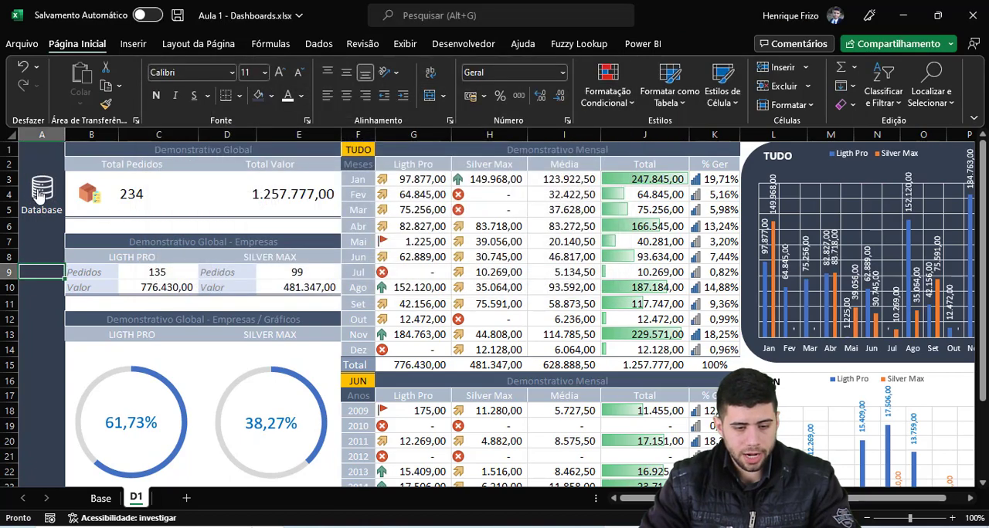
{"action": "left_click", "coordinate": [39, 189]}
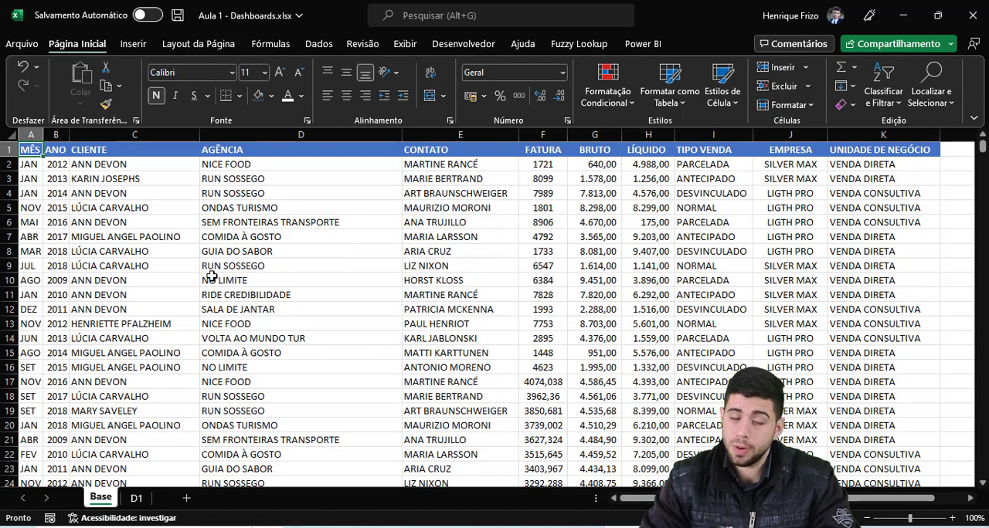
{"action": "left_click", "coordinate": [136, 499]}
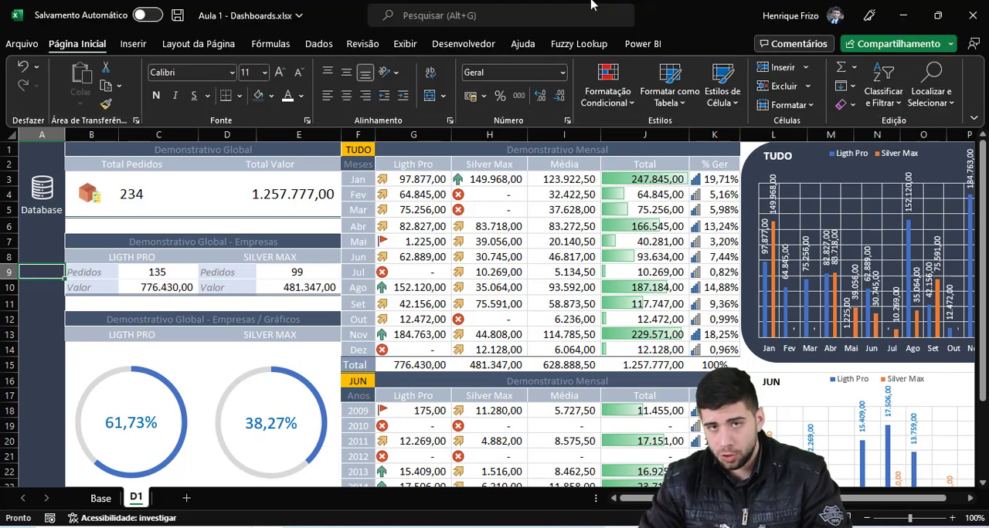
Step: Hide the row and column headings on the D1 sheet and look over the whole dashboard at 100% zoom
{"action": "left_click", "coordinate": [405, 44]}
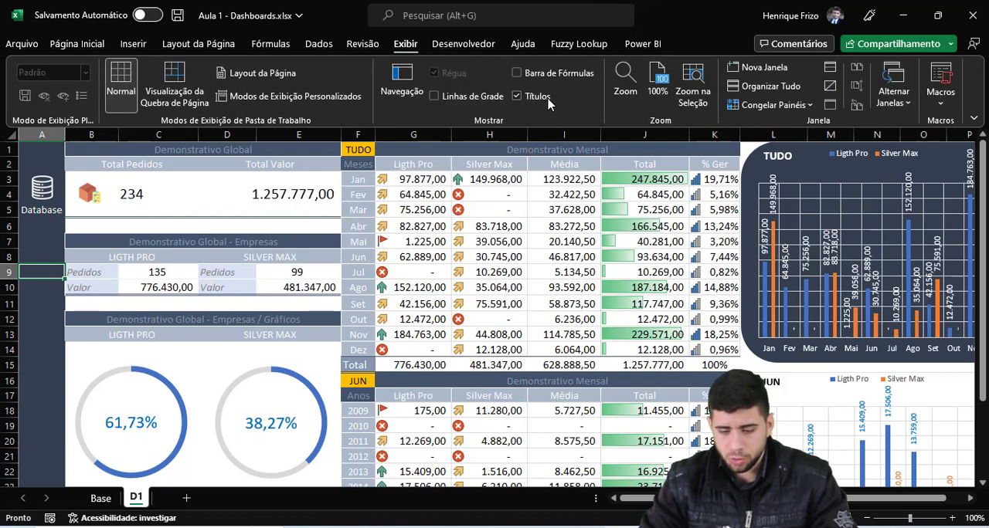
{"action": "left_click", "coordinate": [547, 98]}
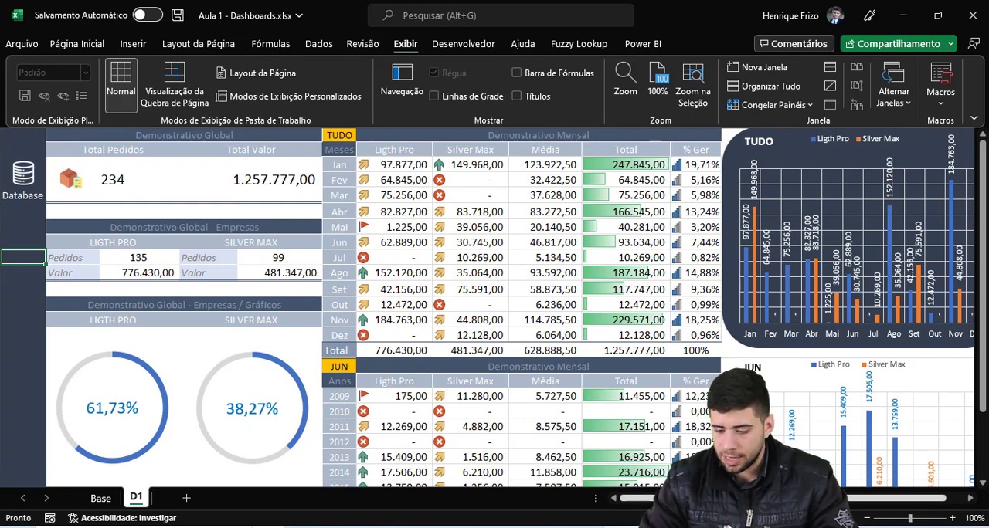
{"action": "scroll", "coordinate": [886, 199], "scroll_direction": "right", "scroll_amount": 1}
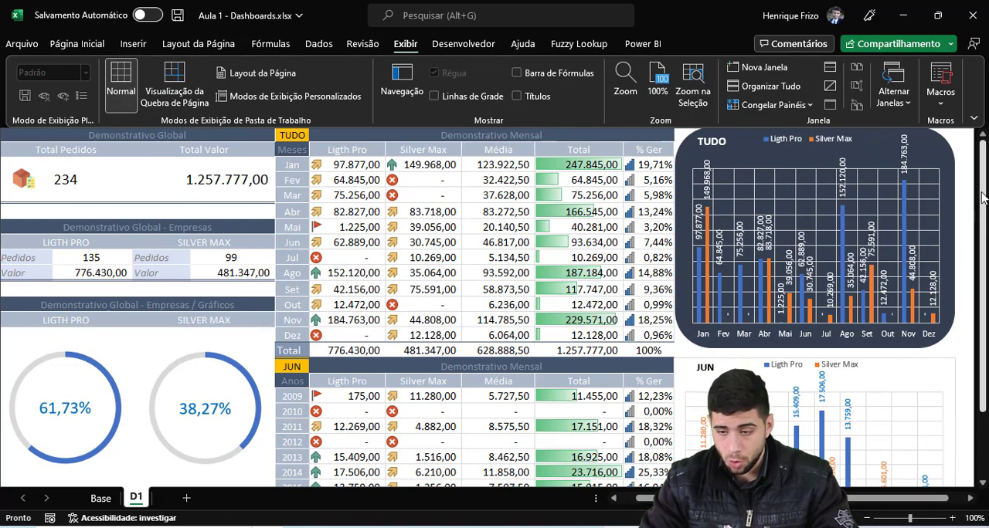
{"action": "left_click_drag", "start_coordinate": [983, 182], "coordinate": [984, 211]}
{"action": "left_click_drag", "start_coordinate": [984, 245], "coordinate": [984, 181]}
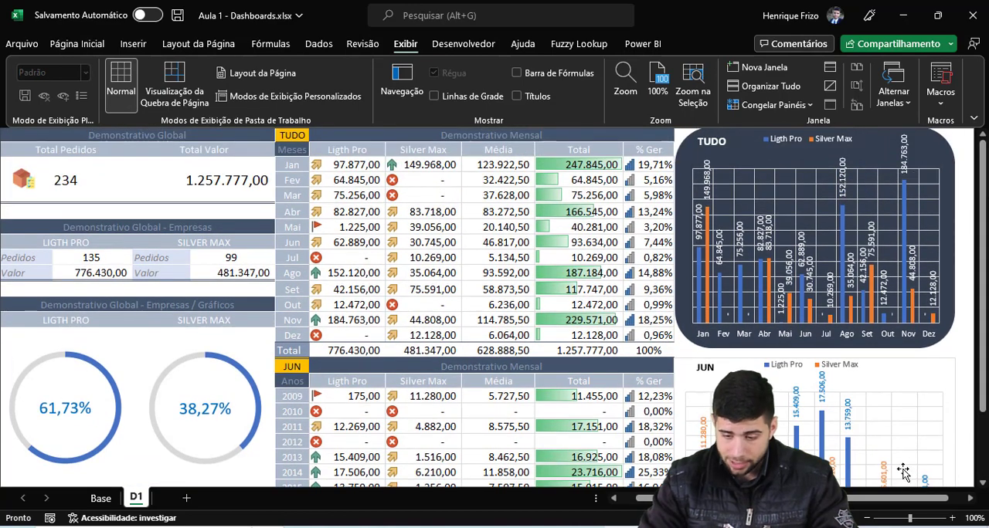
{"action": "left_click_drag", "start_coordinate": [899, 499], "coordinate": [879, 499]}
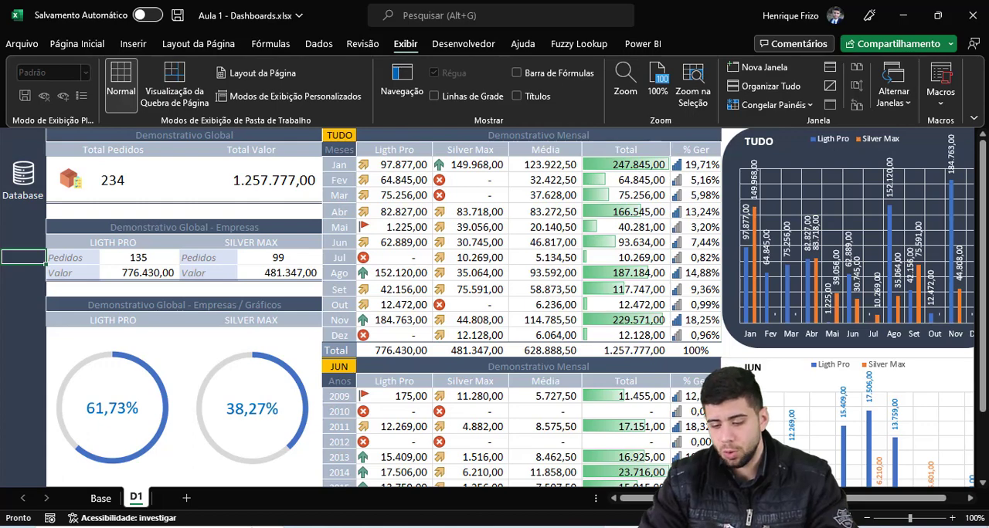
{"action": "scroll", "coordinate": [572, 263], "scroll_direction": "down", "scroll_amount": 1}
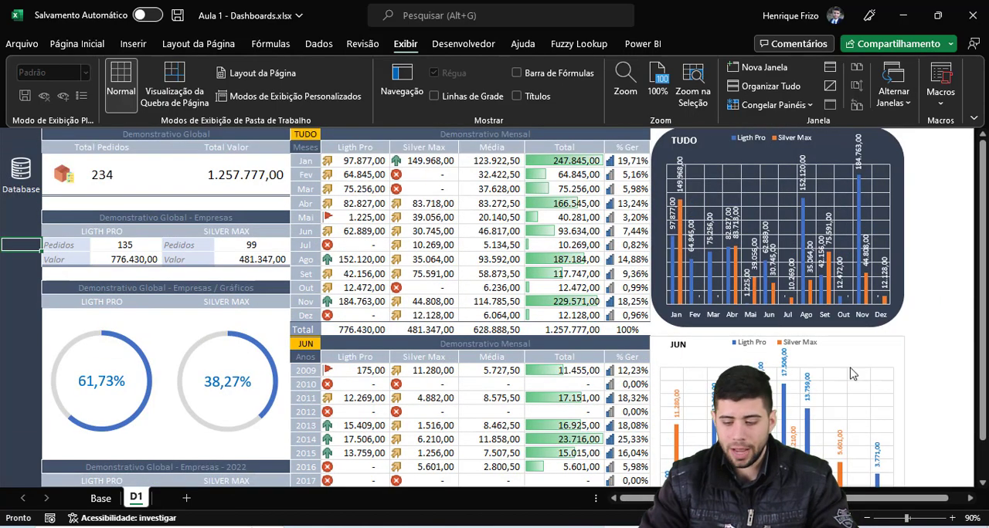
{"action": "left_click", "coordinate": [952, 519]}
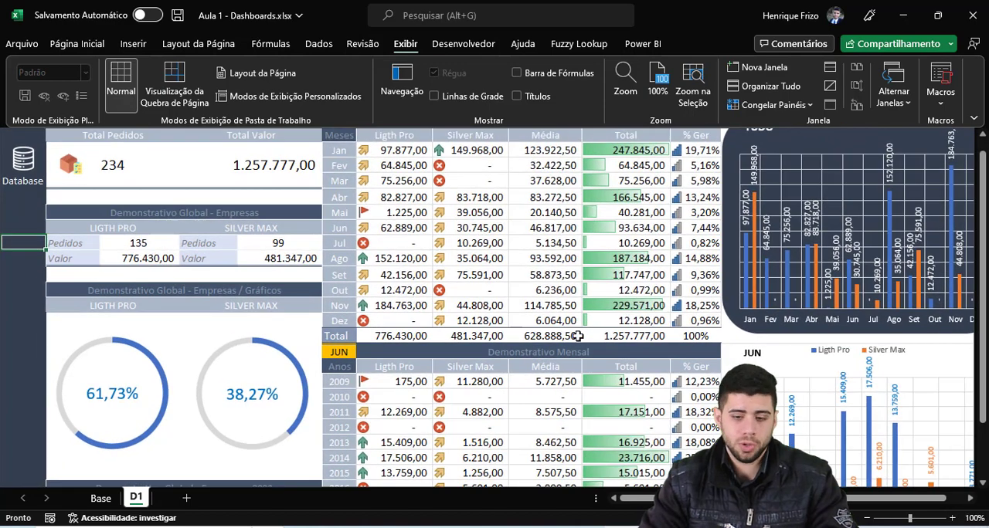
{"action": "scroll", "coordinate": [541, 284], "scroll_direction": "up", "scroll_amount": 1}
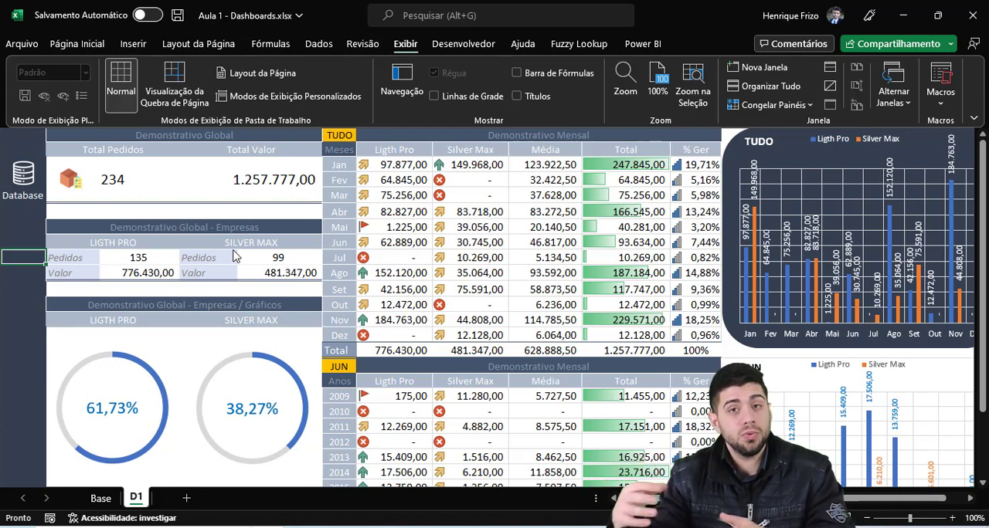
Step: Show the formula bar to examine the formula in G3, the January Ligth Pro value, and hide the bar again
{"action": "left_click", "coordinate": [578, 74]}
{"action": "left_click", "coordinate": [392, 197]}
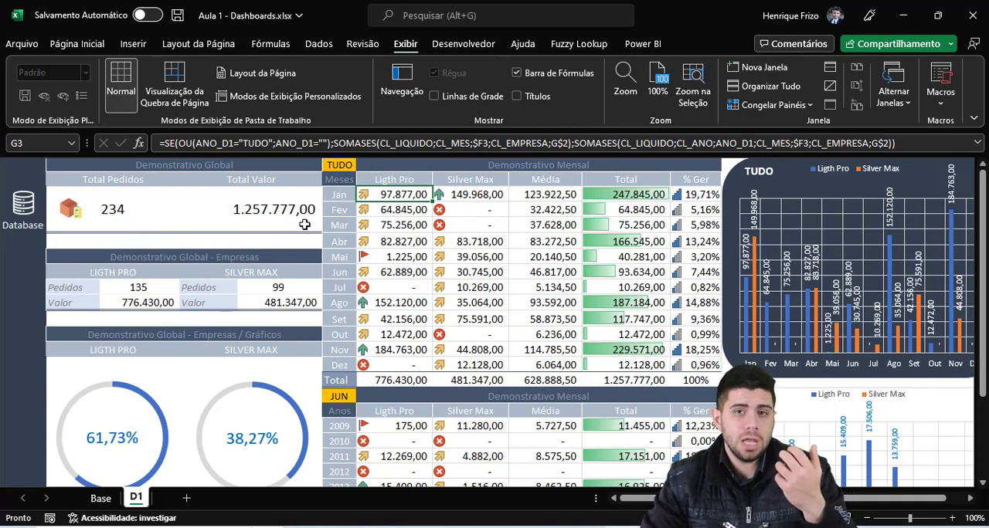
{"action": "left_click", "coordinate": [552, 75]}
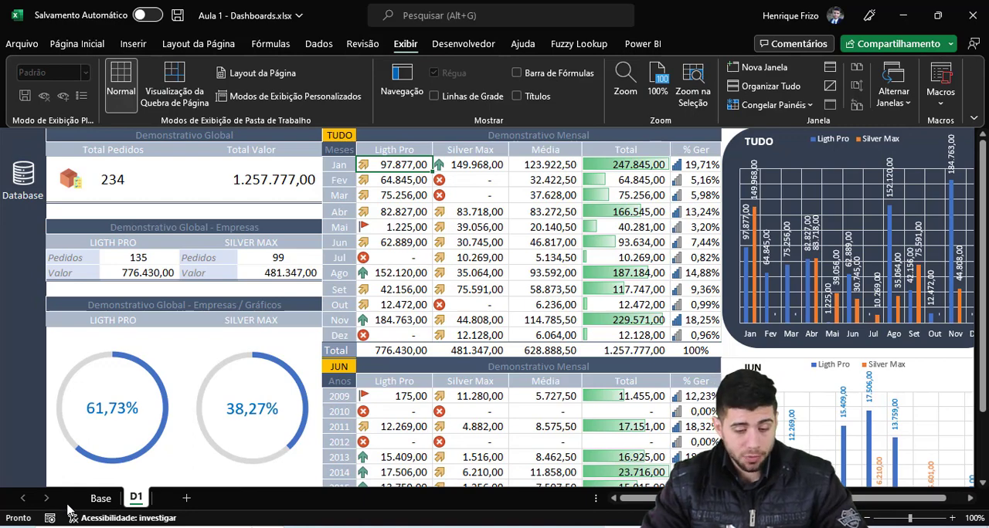
Step: Create a PivotTable from the Base sheet's data range on a new worksheet
{"action": "left_click", "coordinate": [100, 499]}
{"action": "left_click", "coordinate": [253, 236]}
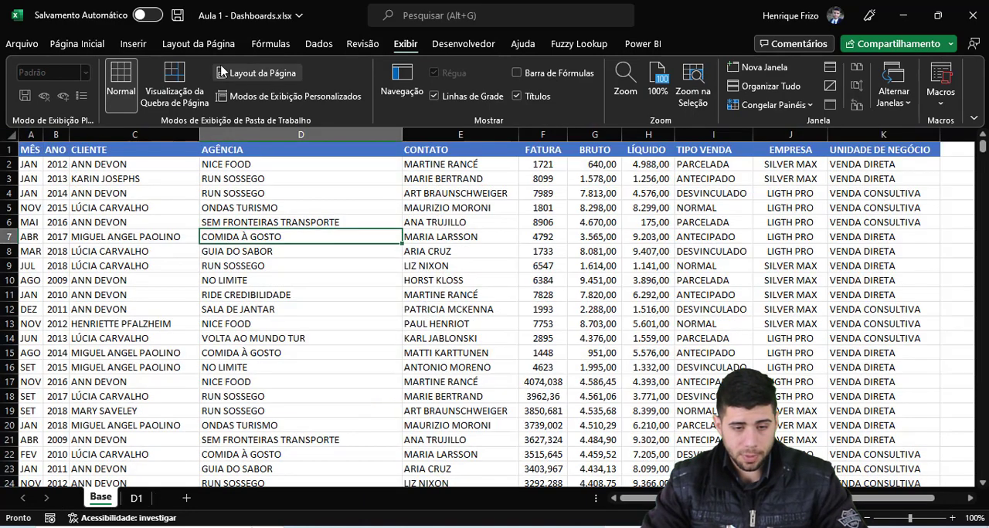
{"action": "left_click", "coordinate": [133, 44]}
{"action": "left_click", "coordinate": [45, 103]}
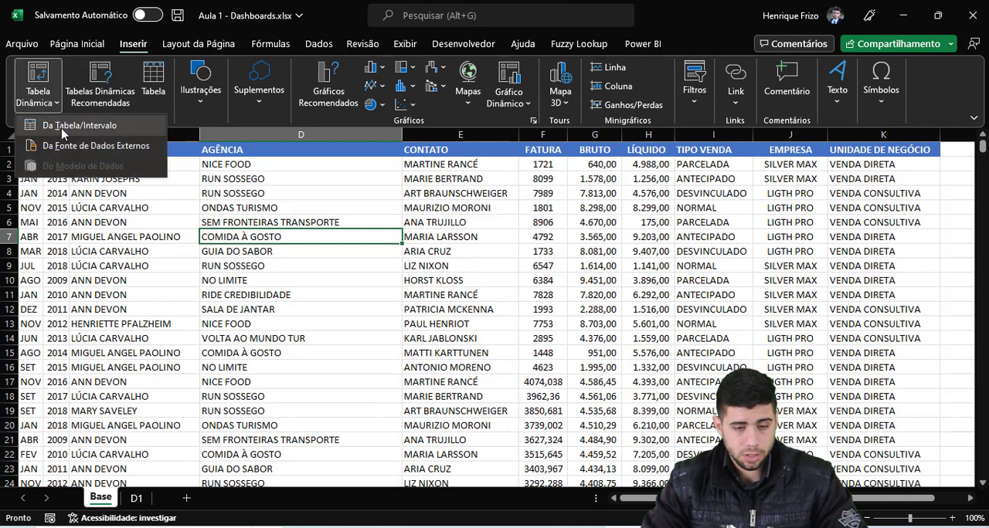
{"action": "left_click", "coordinate": [65, 128]}
{"action": "left_click", "coordinate": [427, 277]}
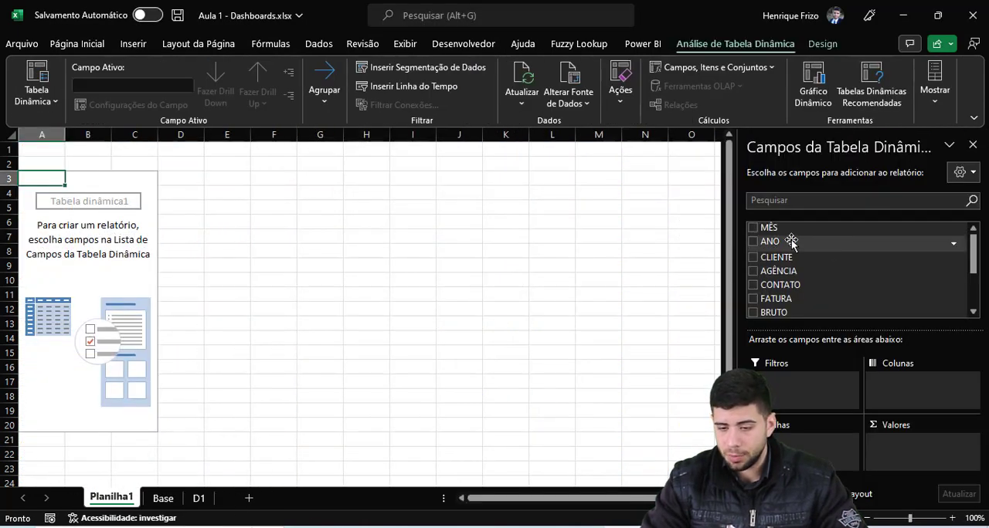
Step: Lay out the PivotTable with CLIENTE as rows and the sum of LÍQUIDO as values
{"action": "left_click_drag", "start_coordinate": [828, 260], "coordinate": [905, 378]}
{"action": "scroll", "coordinate": [798, 309], "scroll_direction": "down", "scroll_amount": 1}
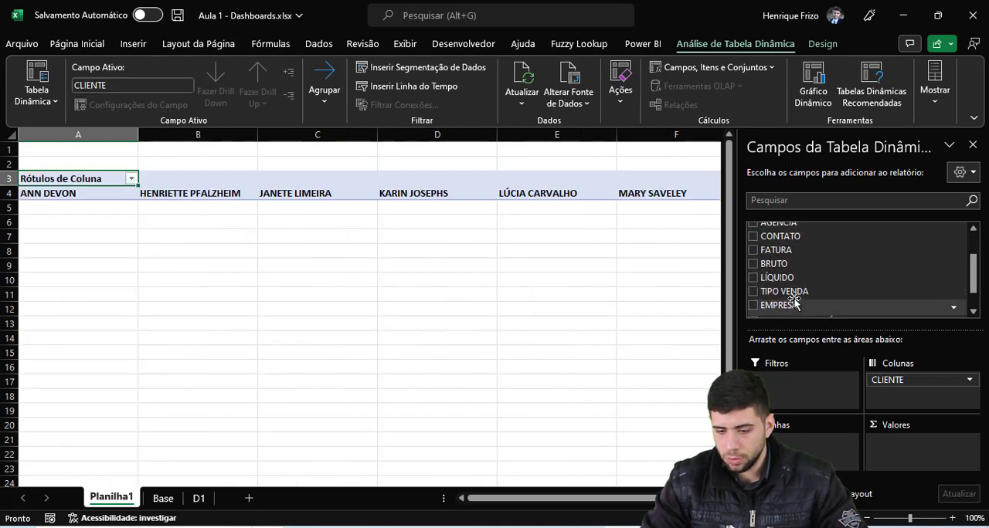
{"action": "left_click_drag", "start_coordinate": [791, 306], "coordinate": [831, 440]}
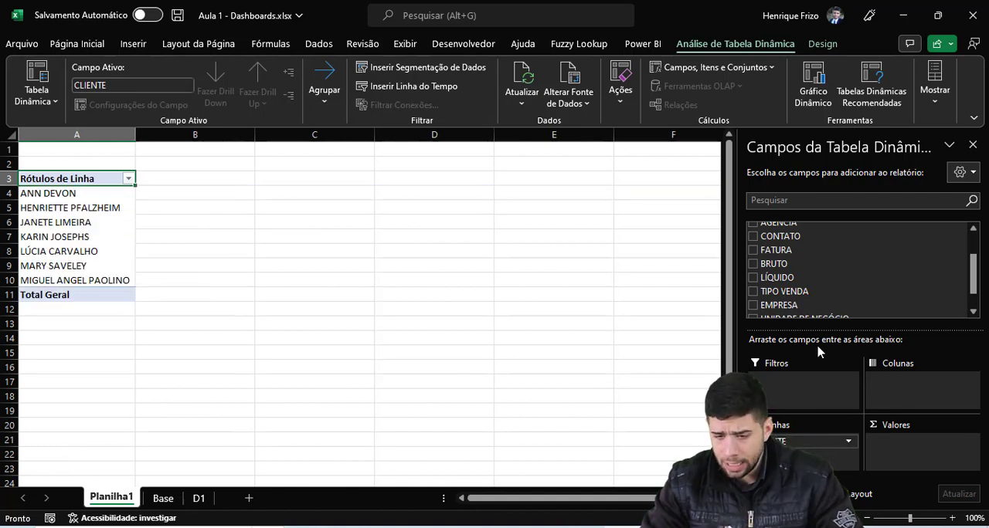
{"action": "left_click_drag", "start_coordinate": [819, 278], "coordinate": [896, 442]}
{"action": "left_click", "coordinate": [172, 217]}
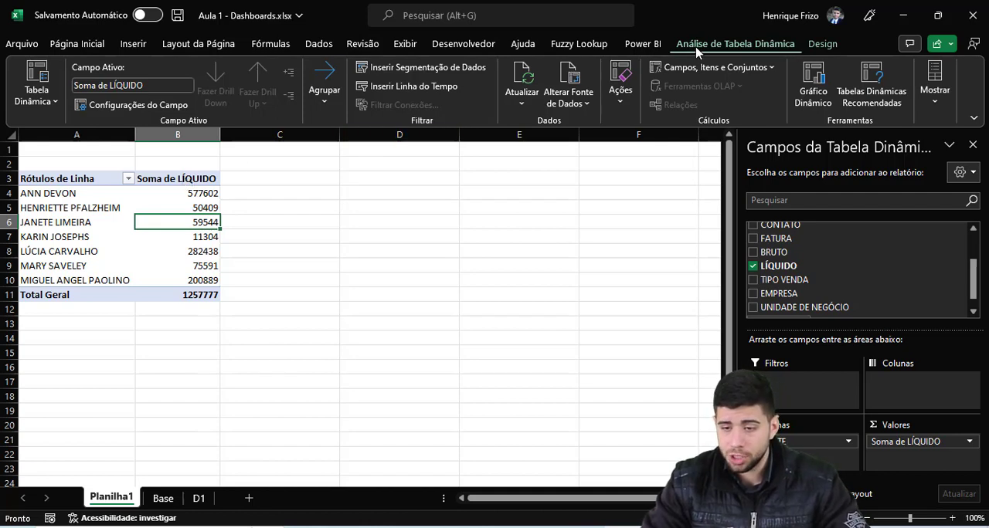
Step: Insert a clustered column PivotChart from the PivotTable and place it beside the table
{"action": "left_click", "coordinate": [817, 94]}
{"action": "left_click", "coordinate": [630, 462]}
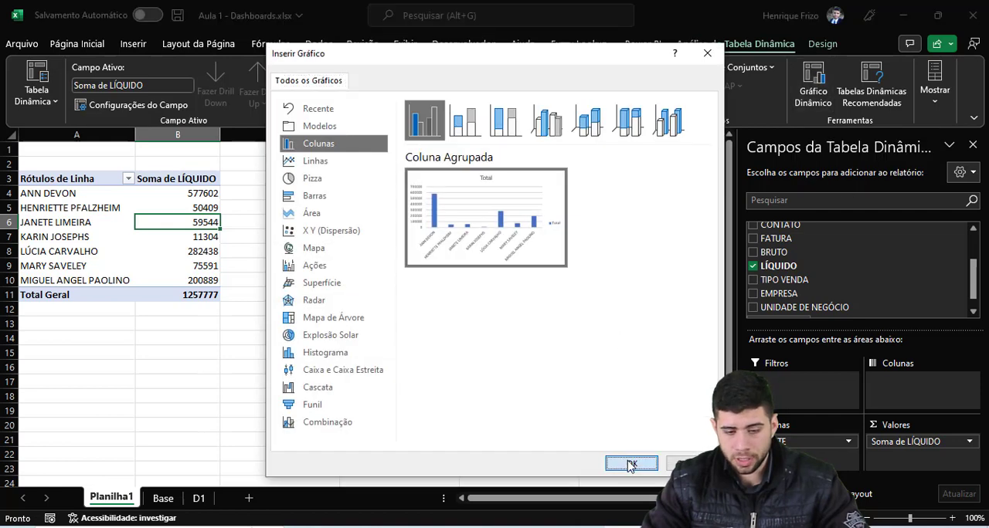
{"action": "left_click_drag", "start_coordinate": [509, 201], "coordinate": [520, 184]}
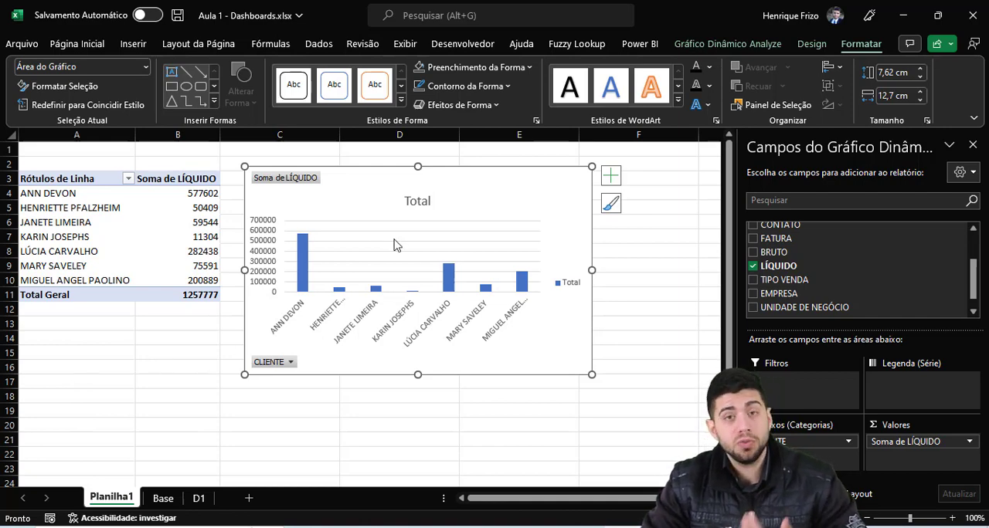
Step: Add a new worksheet and name it Dashboard
{"action": "left_click", "coordinate": [249, 498]}
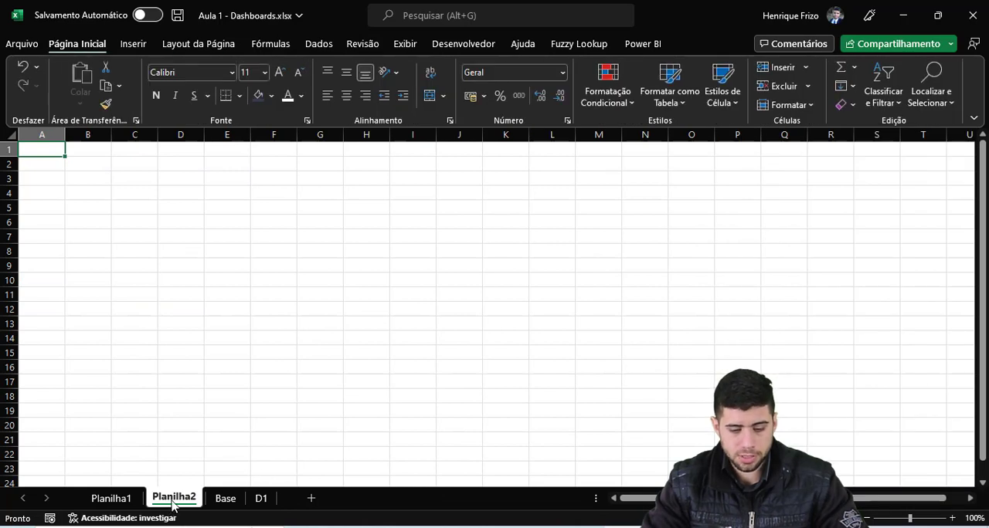
{"action": "double_click", "coordinate": [173, 499]}
{"action": "type", "text": "Dash"}
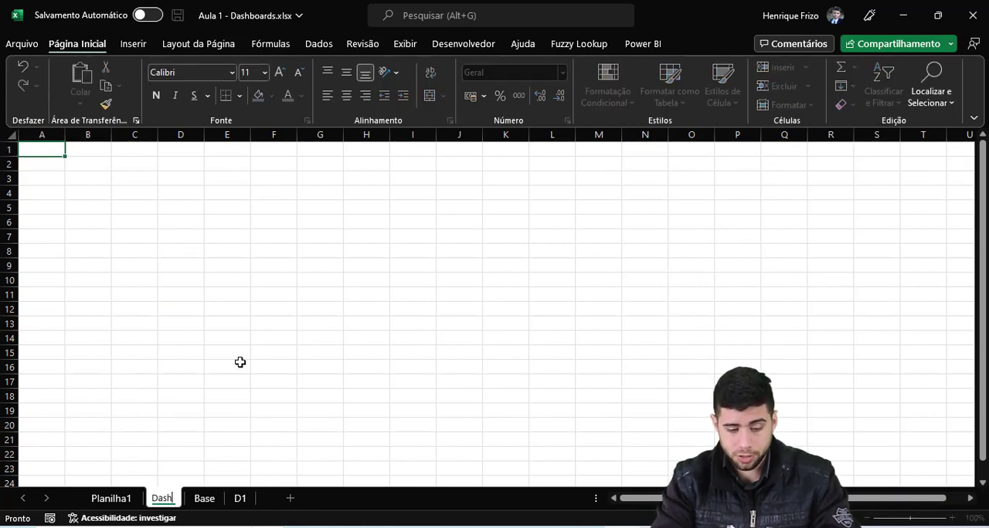
{"action": "type", "text": "board"}
{"action": "key", "text": "Return"}
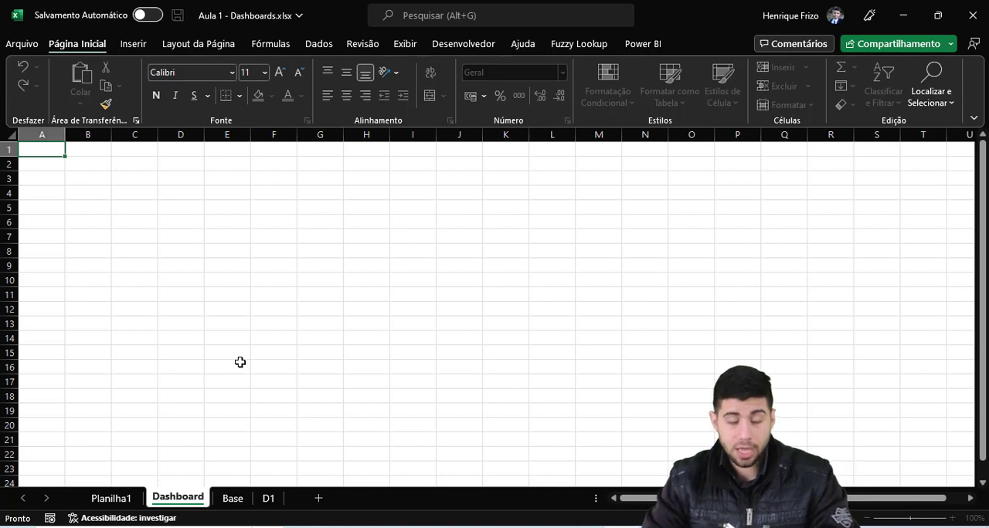
Step: Move the PivotChart from Planilha1 to the Dashboard sheet and shrink it to about A1:F9 in the sheet's upper-left corner
{"action": "left_click", "coordinate": [110, 499]}
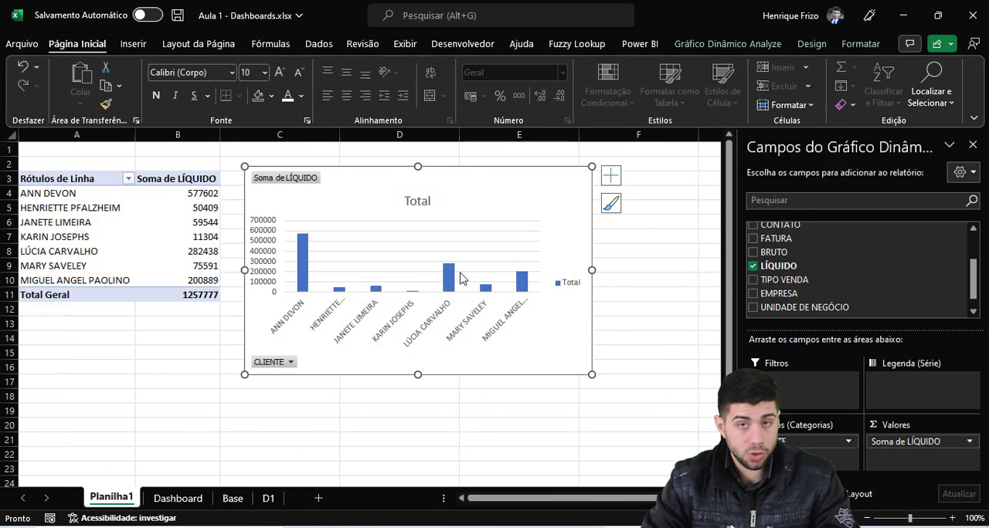
{"action": "right_click", "coordinate": [493, 363]}
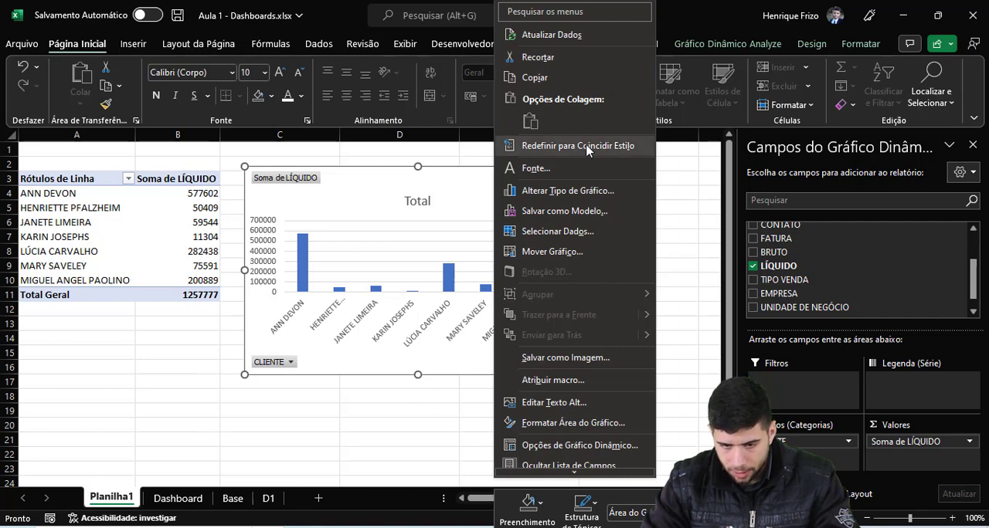
{"action": "left_click", "coordinate": [551, 252]}
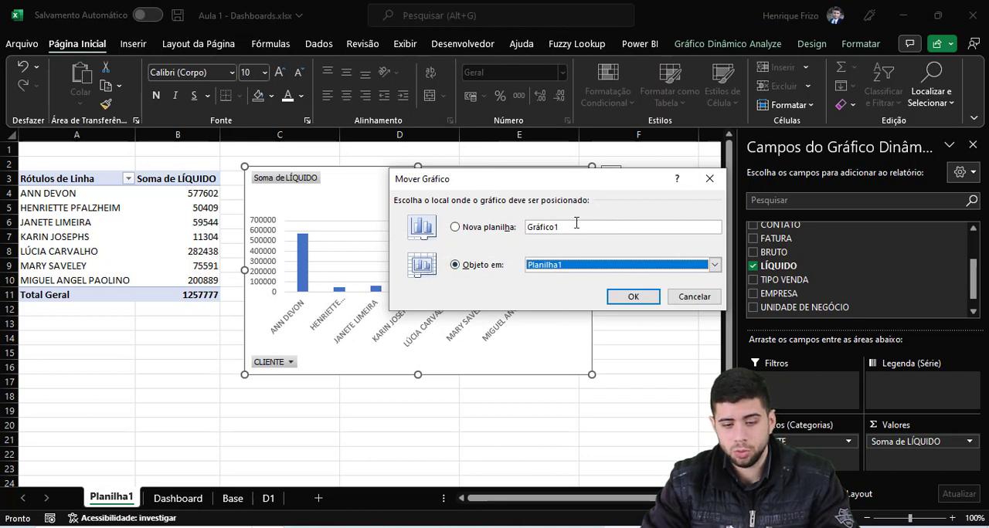
{"action": "left_click", "coordinate": [595, 264]}
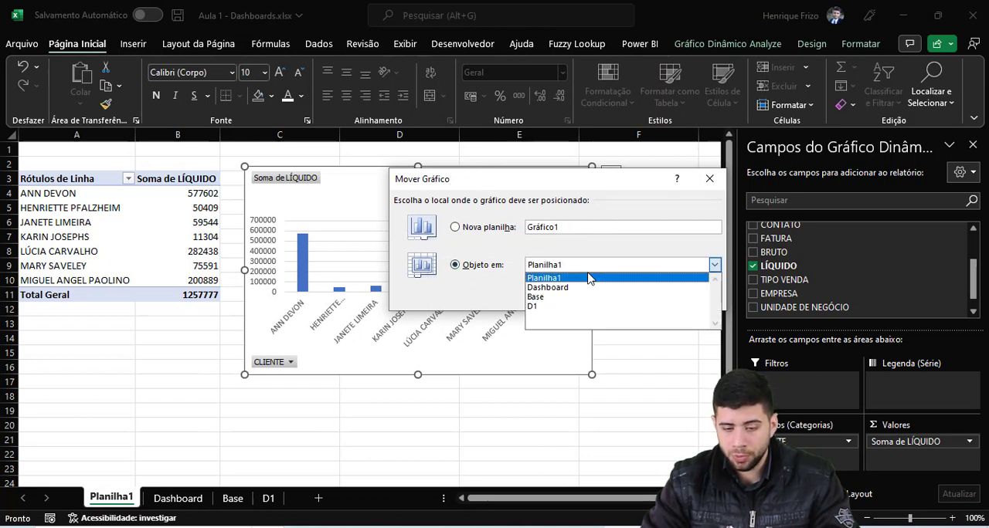
{"action": "left_click", "coordinate": [562, 288]}
{"action": "left_click", "coordinate": [638, 298]}
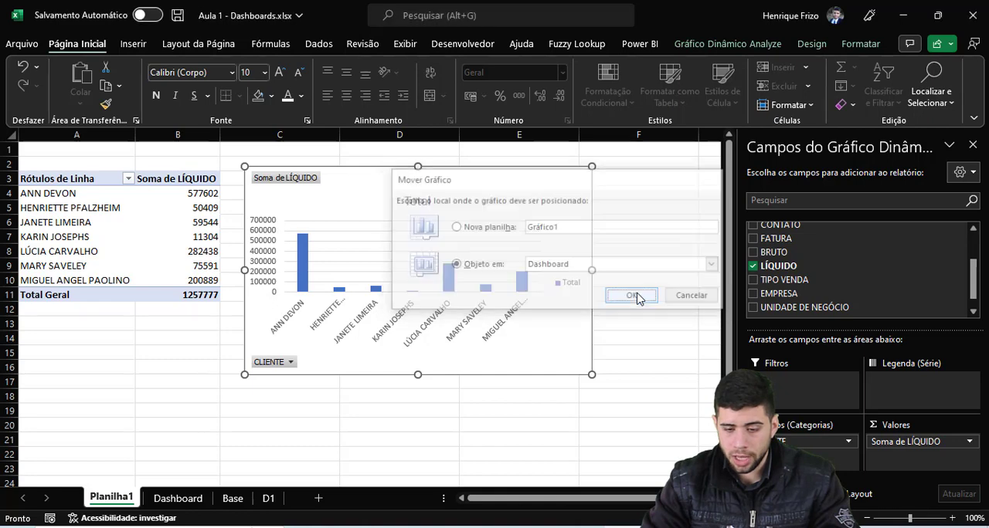
{"action": "left_click_drag", "start_coordinate": [516, 177], "coordinate": [275, 155]}
{"action": "left_click_drag", "start_coordinate": [366, 349], "coordinate": [286, 277]}
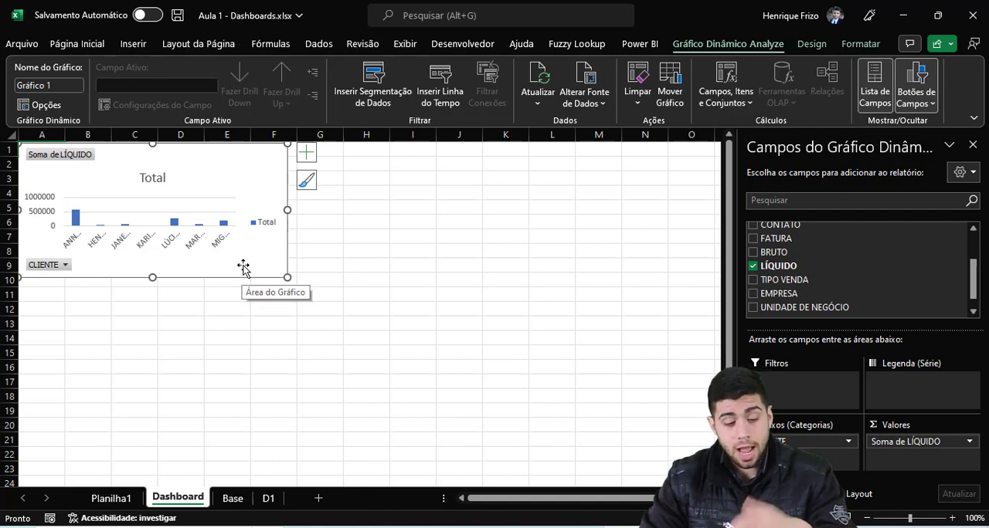
Step: Examine the TUDO chart's source data and the monthly tables on the D1 sheet, and display the review and protection commands
{"action": "left_click", "coordinate": [268, 498]}
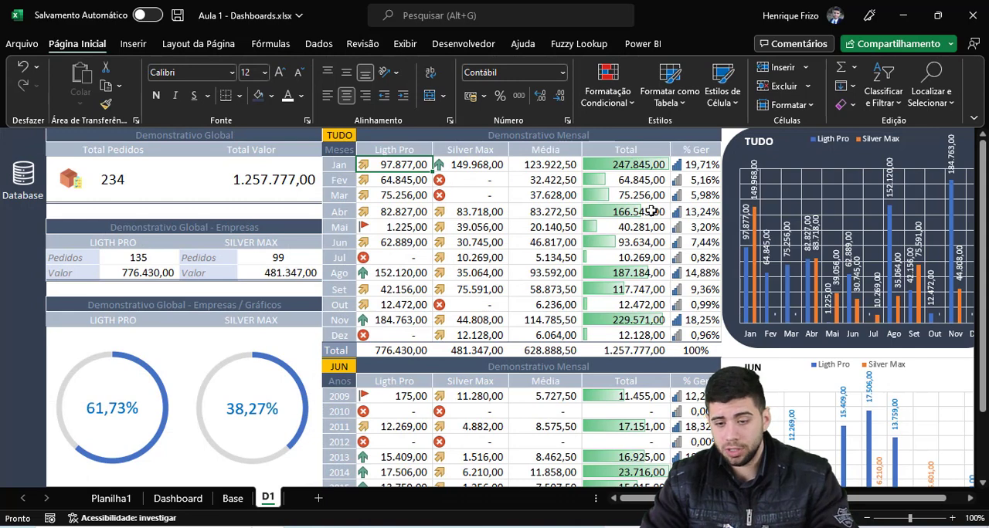
{"action": "left_click", "coordinate": [796, 152]}
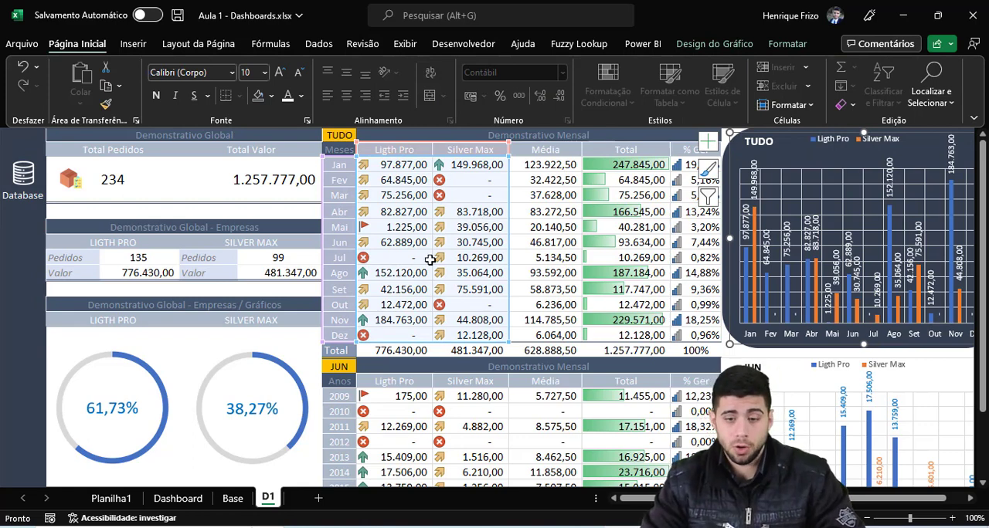
{"action": "scroll", "coordinate": [351, 313], "scroll_direction": "down", "scroll_amount": 1}
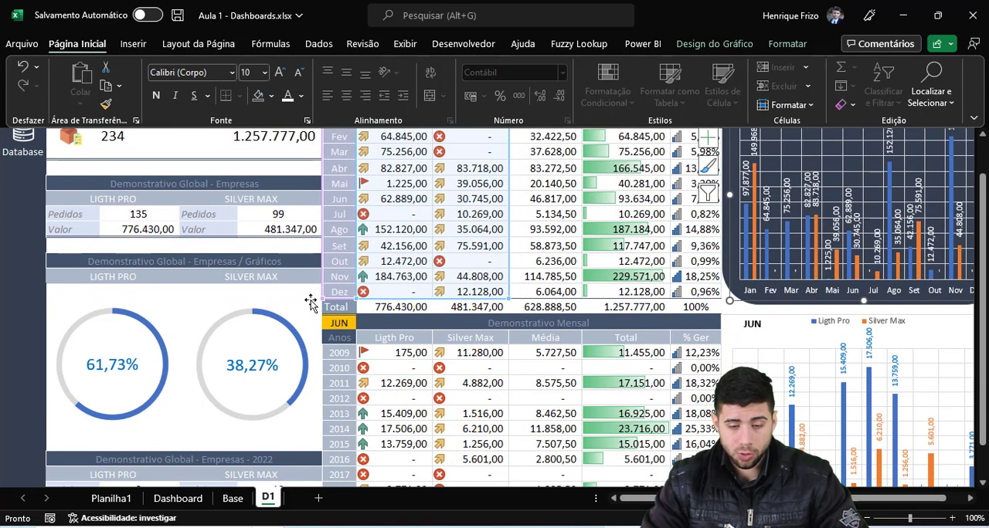
{"action": "left_click", "coordinate": [312, 301]}
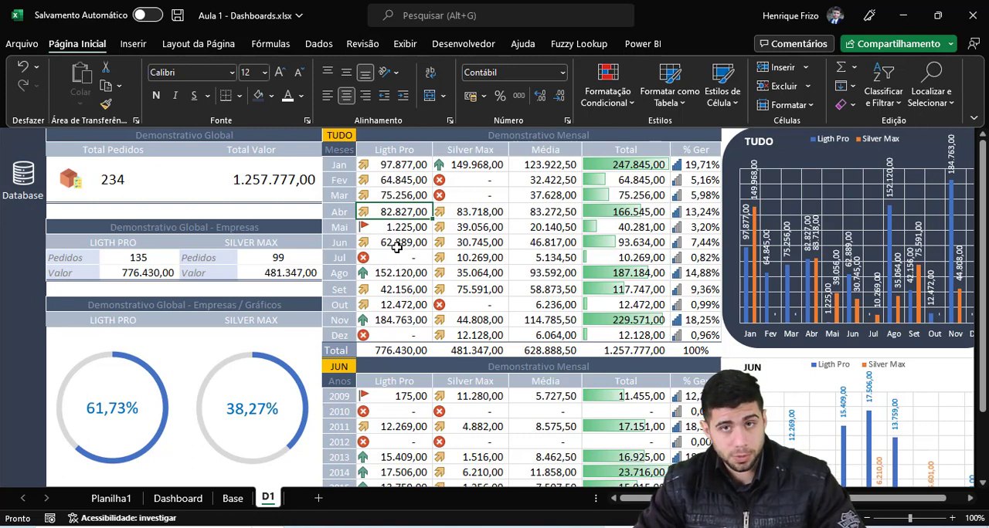
{"action": "key", "text": "alt+r"}
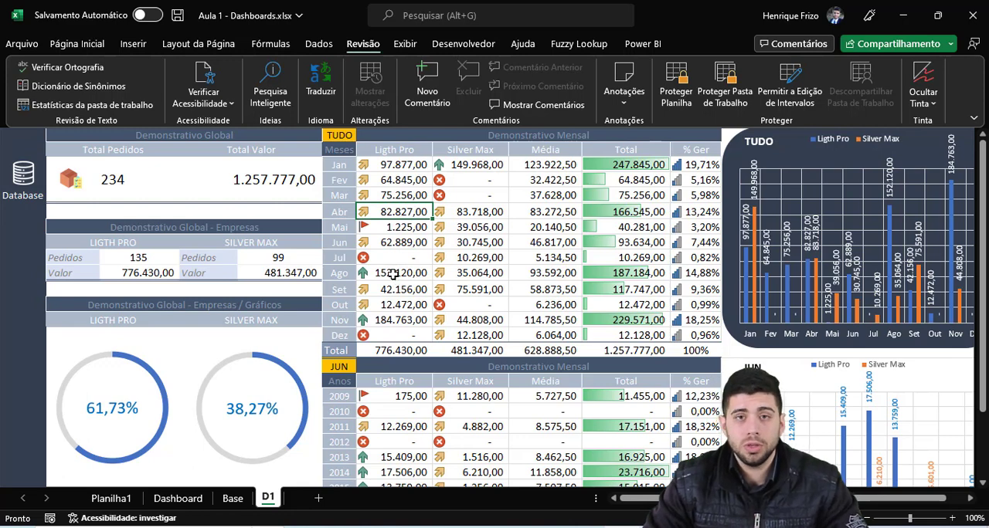
Step: Test the year selector above the first monthly table with 2010, and set it to 2009
{"action": "left_click", "coordinate": [338, 134]}
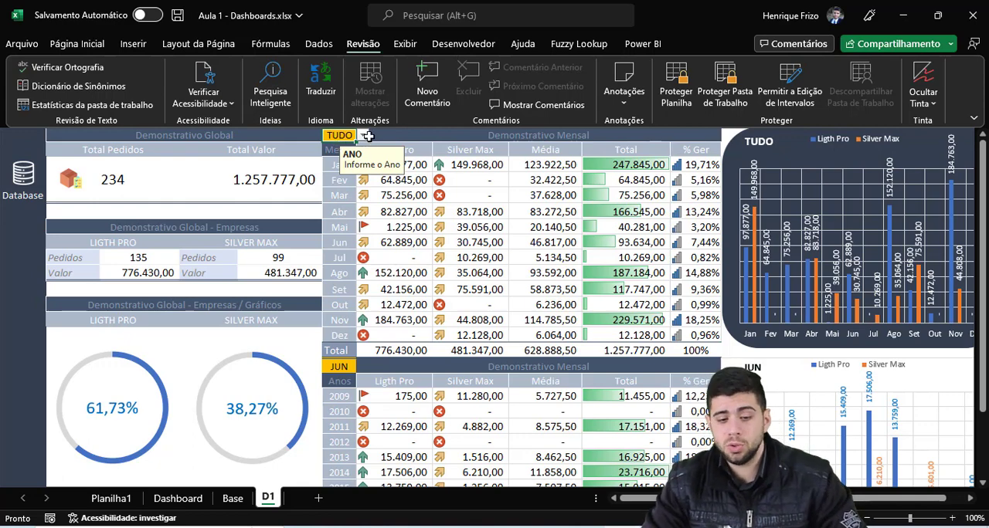
{"action": "left_click", "coordinate": [362, 136]}
{"action": "left_click", "coordinate": [351, 176]}
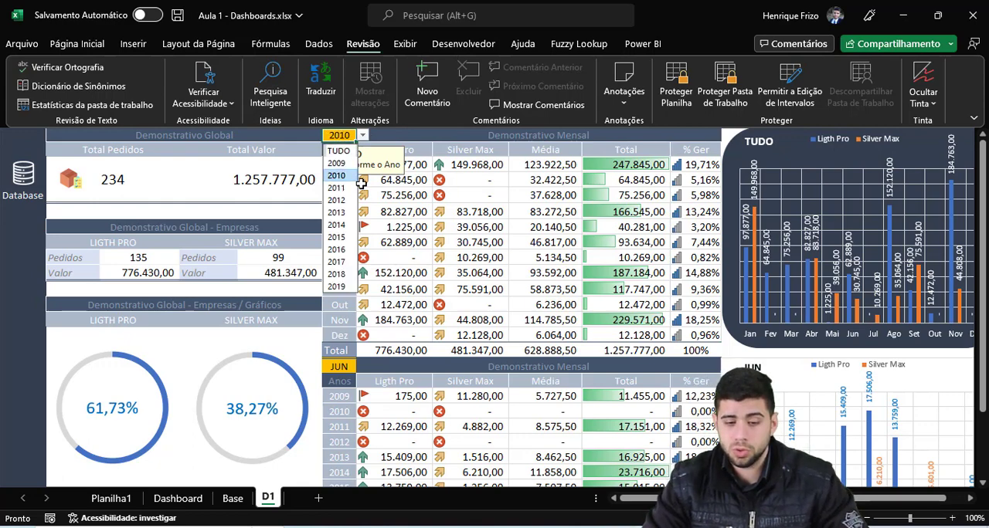
{"action": "left_click", "coordinate": [362, 136]}
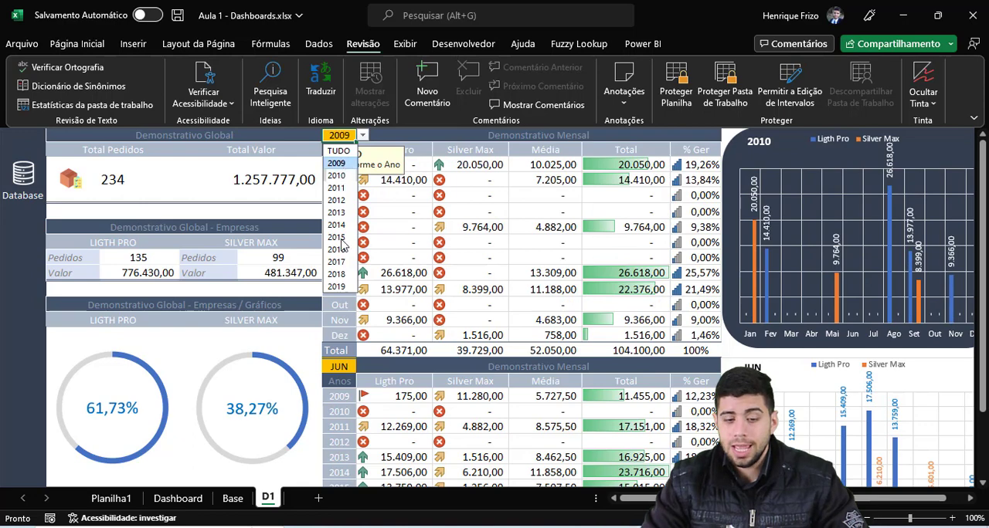
{"action": "left_click", "coordinate": [344, 164]}
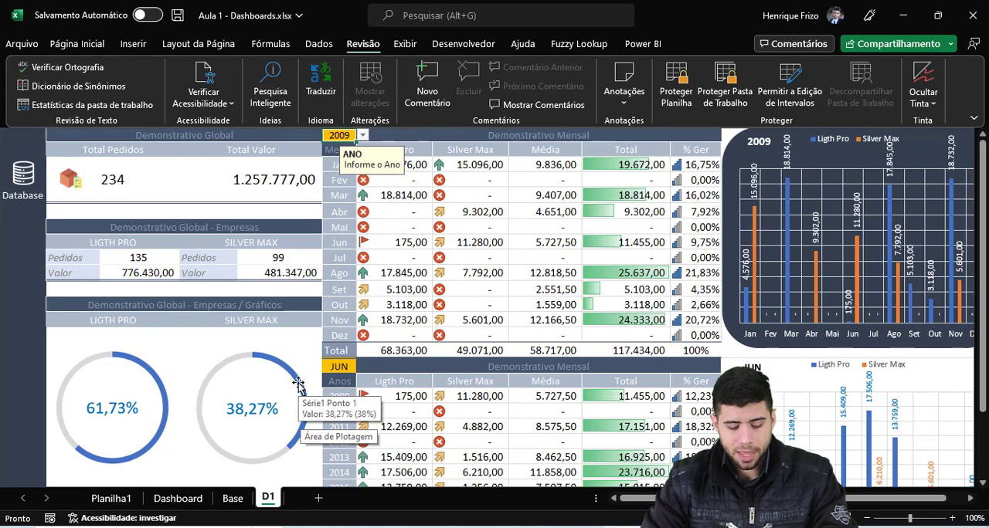
Step: Open the Visual Basic editor, maximize it and insert a new module in the dashboard workbook's project
{"action": "key", "text": "alt+F11"}
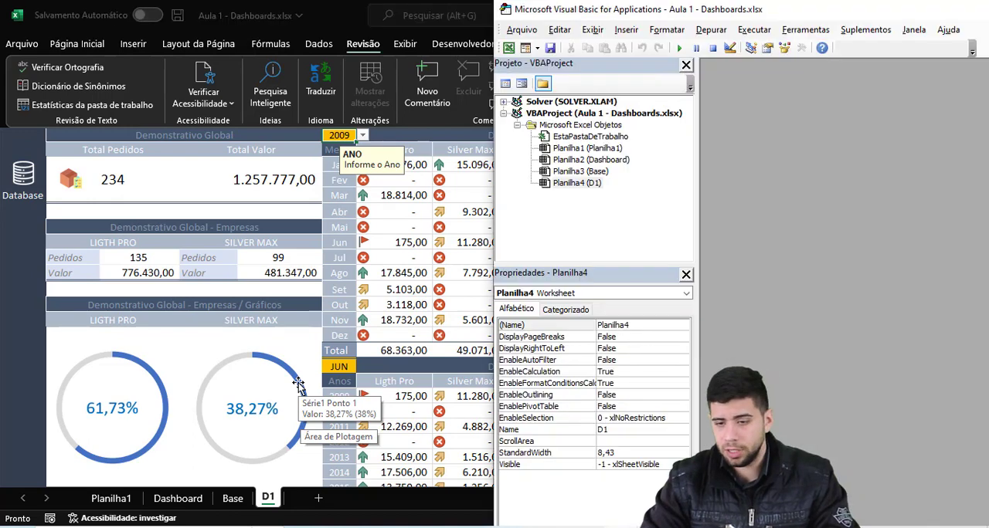
{"action": "double_click", "coordinate": [864, 15]}
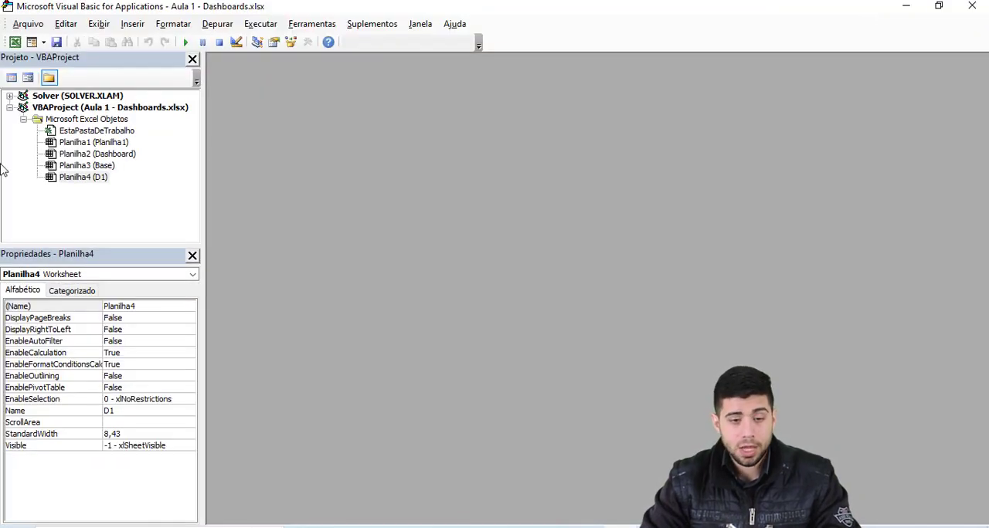
{"action": "left_click", "coordinate": [131, 25]}
{"action": "left_click", "coordinate": [146, 73]}
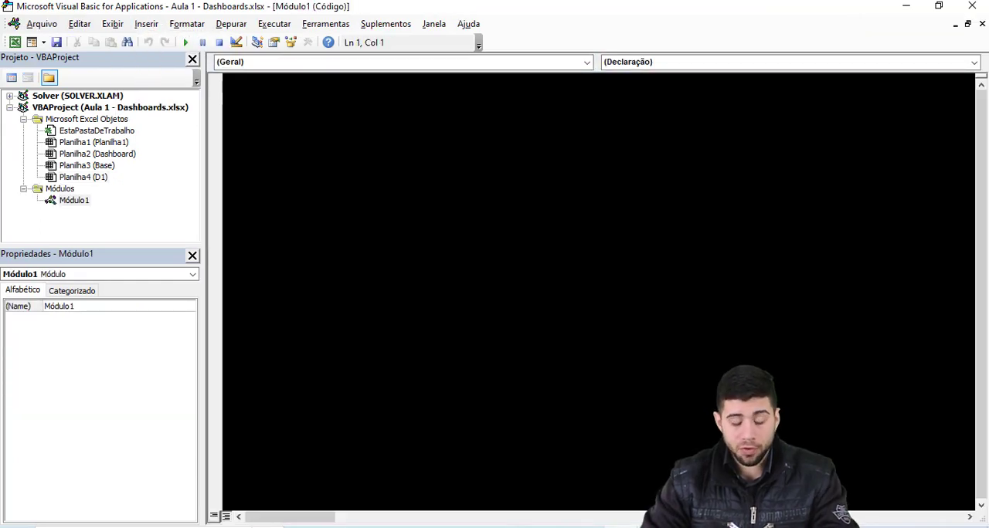
Step: Declare an empty procedure Sub ocultar() in the new module, with an indented line for its code
{"action": "type", "text": "su"}
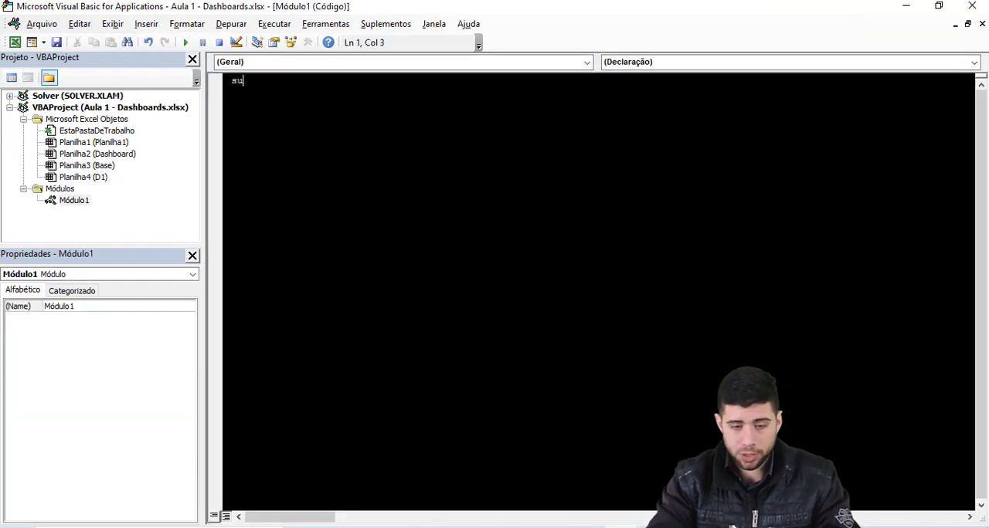
{"action": "type", "text": "b ocultar("}
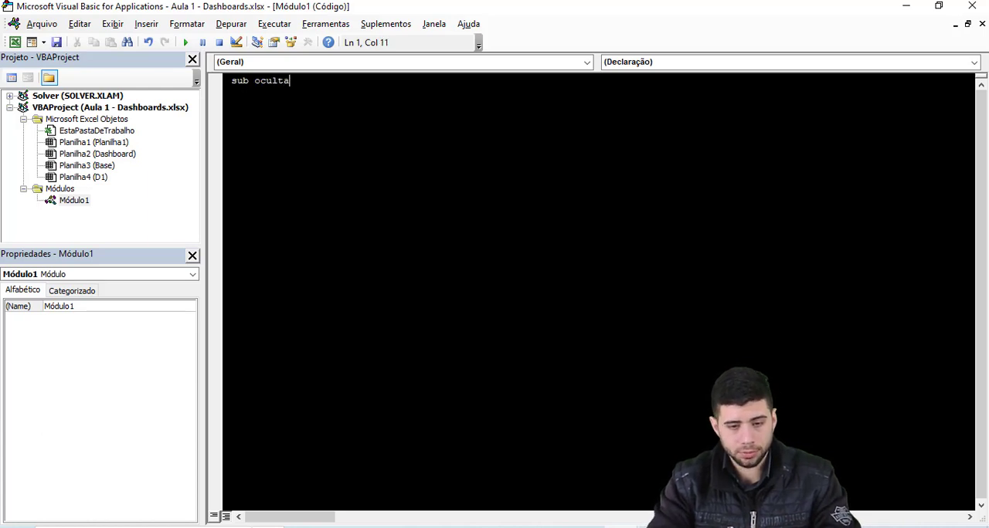
{"action": "key", "text": "Return"}
{"action": "key", "text": "Return"}
{"action": "key", "text": "Return"}
{"action": "key", "text": "BackSpace"}
{"action": "key", "text": "Tab"}
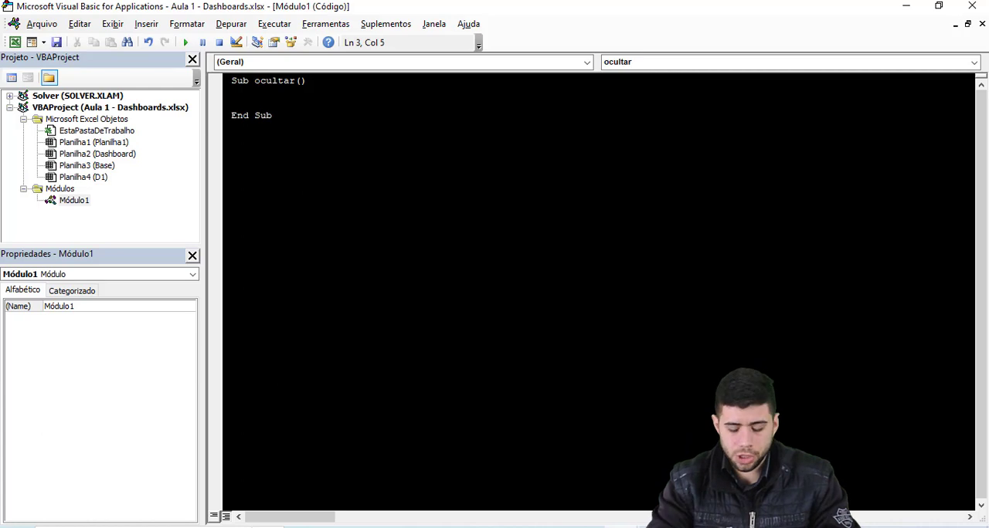
Step: Add the statement Application.DisplayScrollBars = False to the ocultar procedure
{"action": "type", "text": "application"}
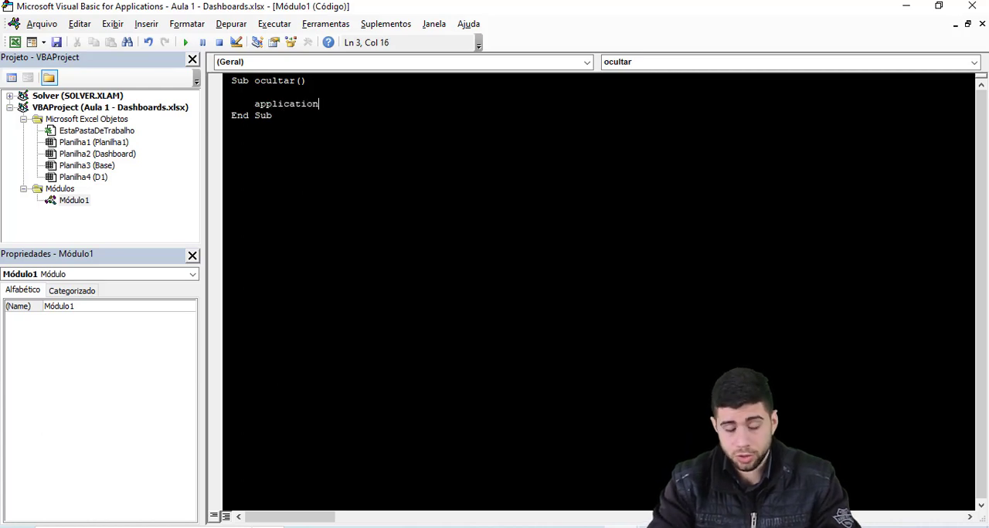
{"action": "type", "text": ".displaysc"}
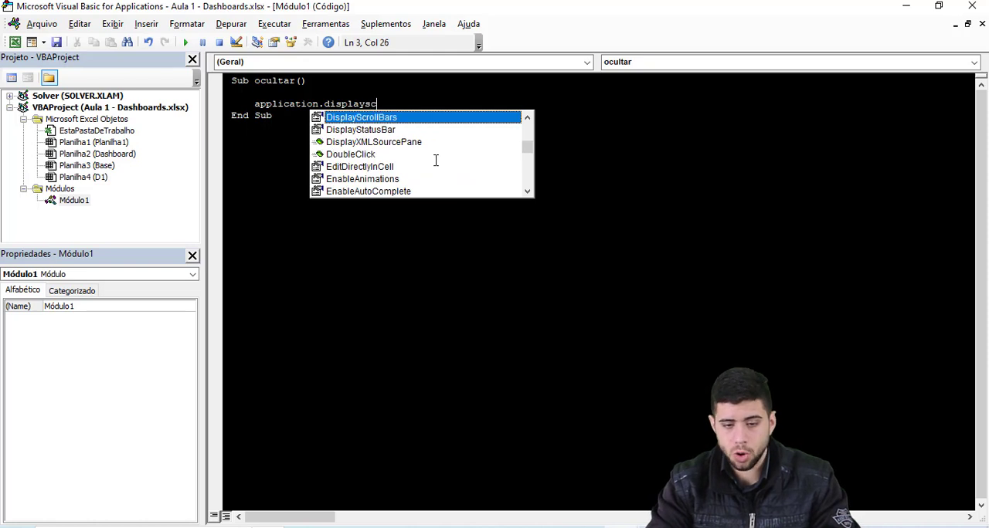
{"action": "key", "text": "Tab"}
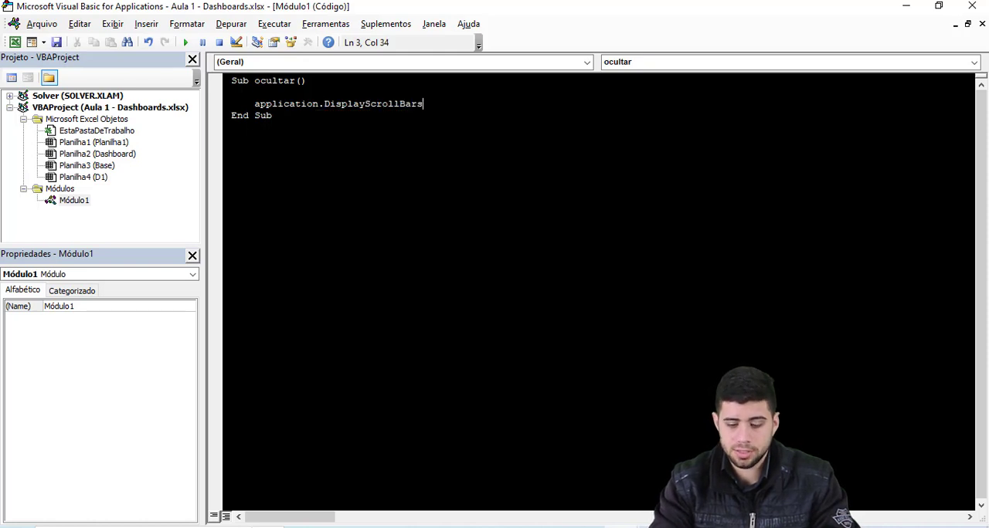
{"action": "type", "text": "="}
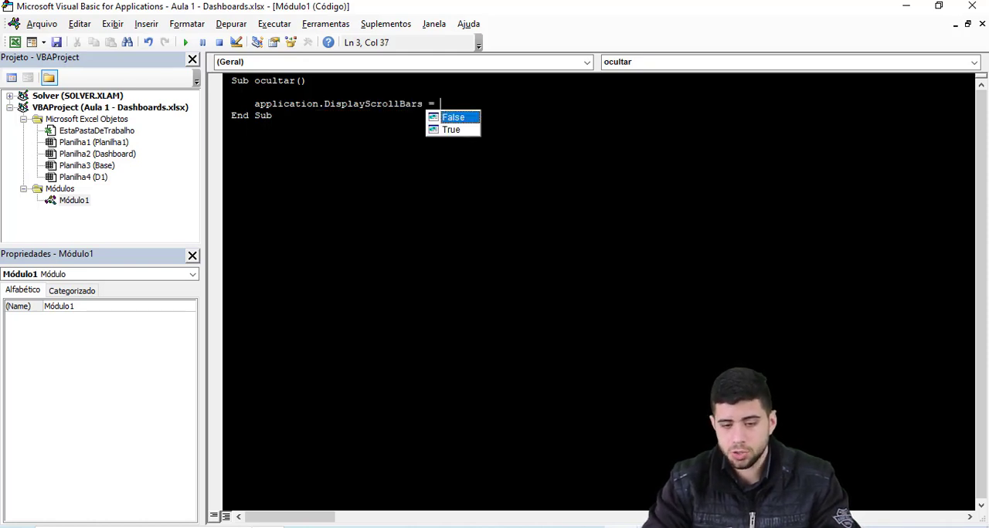
{"action": "key", "text": "Tab"}
{"action": "key", "text": "Return"}
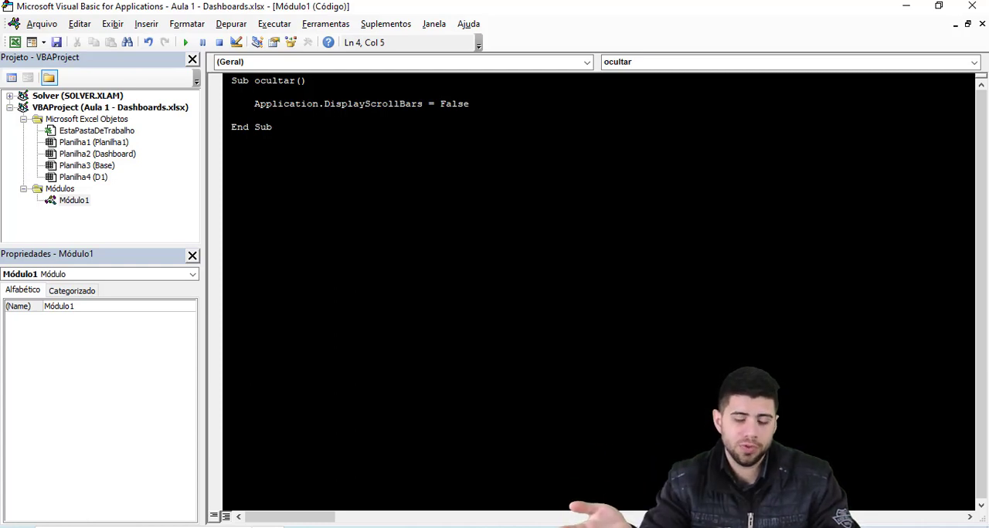
Step: Add the statement Application.DisplayStatusBar = False below the scroll bar line in ocultar
{"action": "type", "text": "appli"}
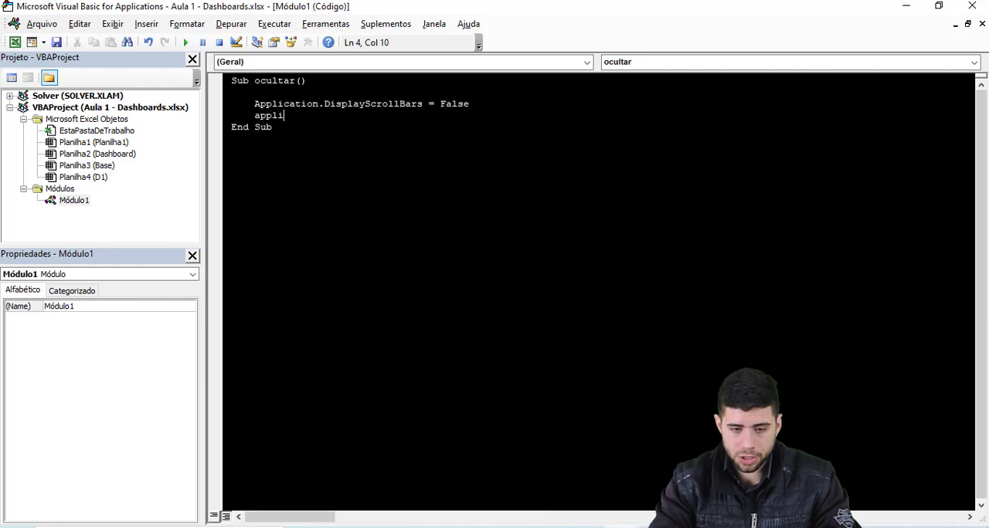
{"action": "type", "text": "cation.display"}
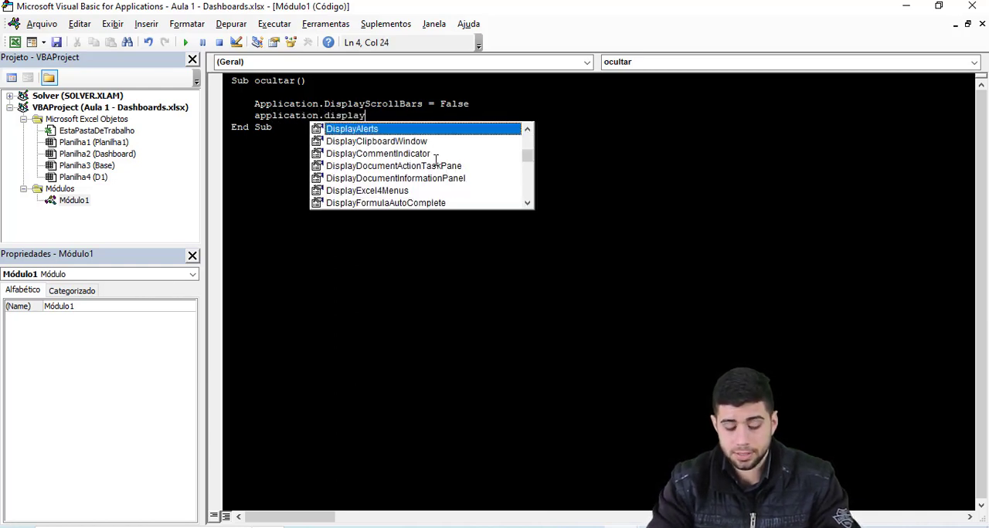
{"action": "type", "text": "sta"}
{"action": "key", "text": "Tab"}
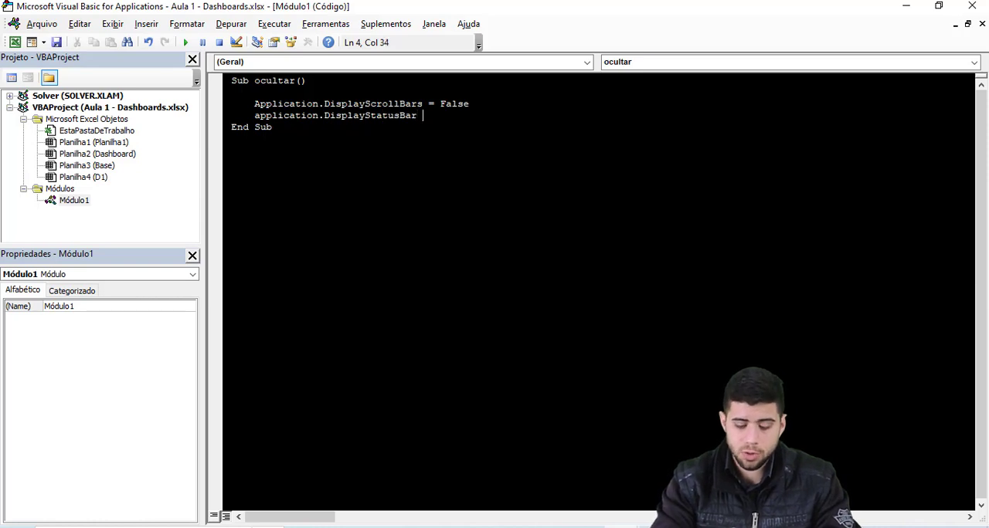
{"action": "type", "text": "= False"}
{"action": "key", "text": "Return"}
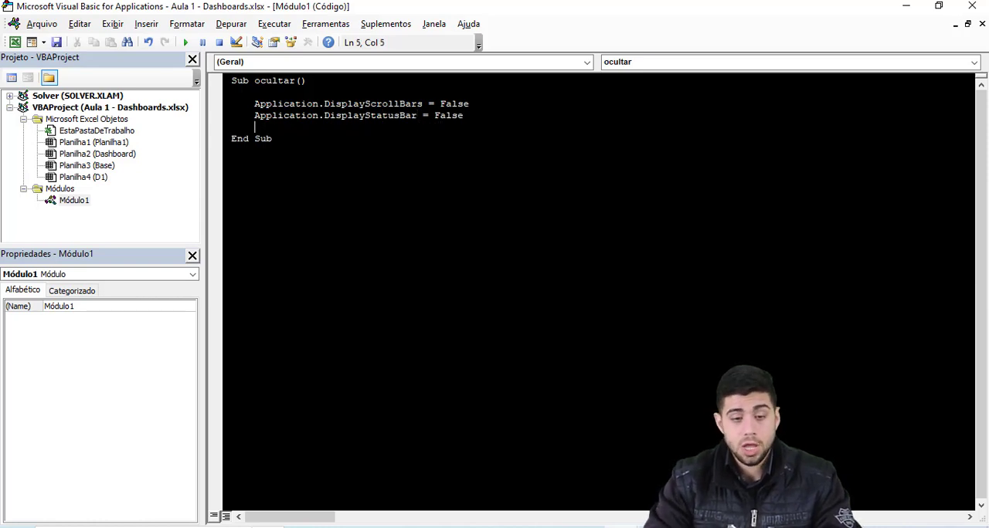
Step: Run the ocultar macro to hide the scroll bars and status bar, and return to the D1 sheet
{"action": "left_click", "coordinate": [185, 45]}
{"action": "left_click", "coordinate": [898, 10]}
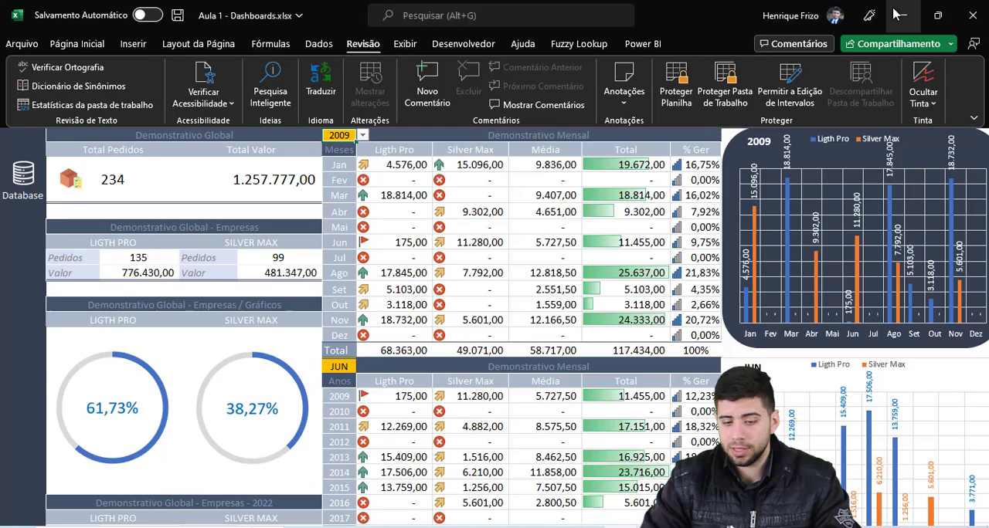